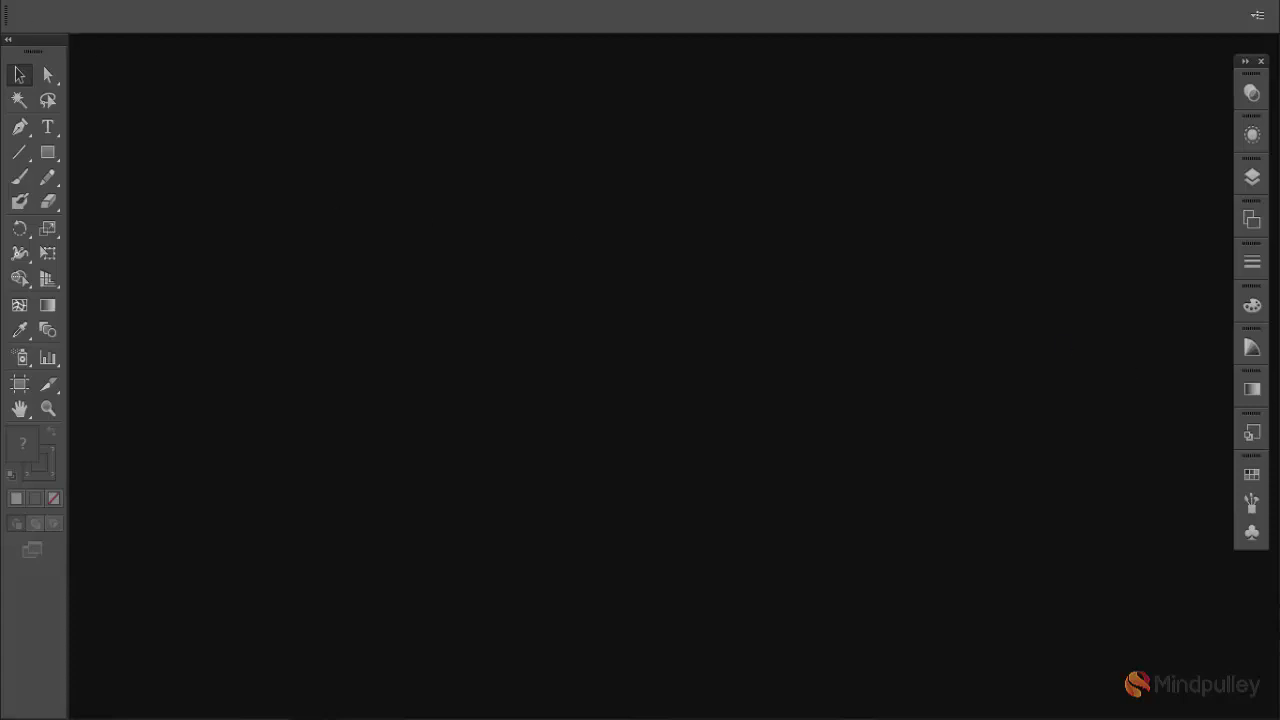
Step: Open the New Document dialog with Letter size, 792 by 612 pt
{"action": "left_click", "coordinate": [60, 0]}
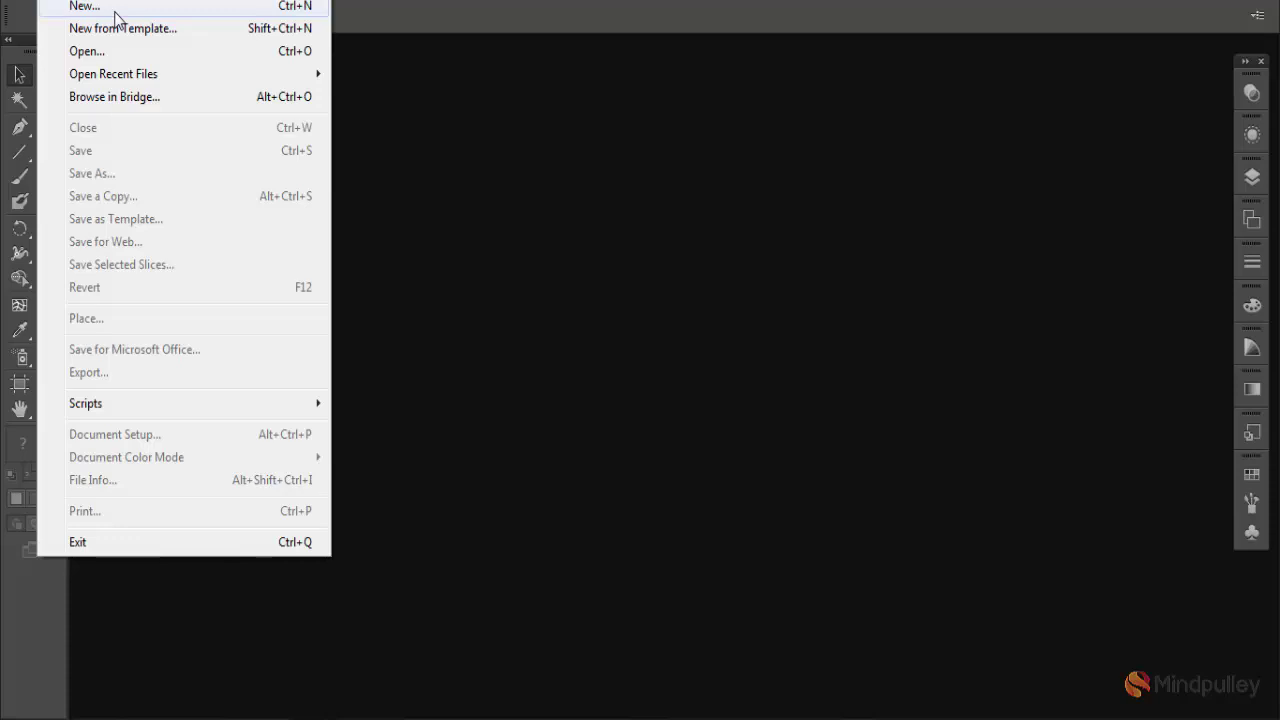
{"action": "left_click", "coordinate": [114, 8]}
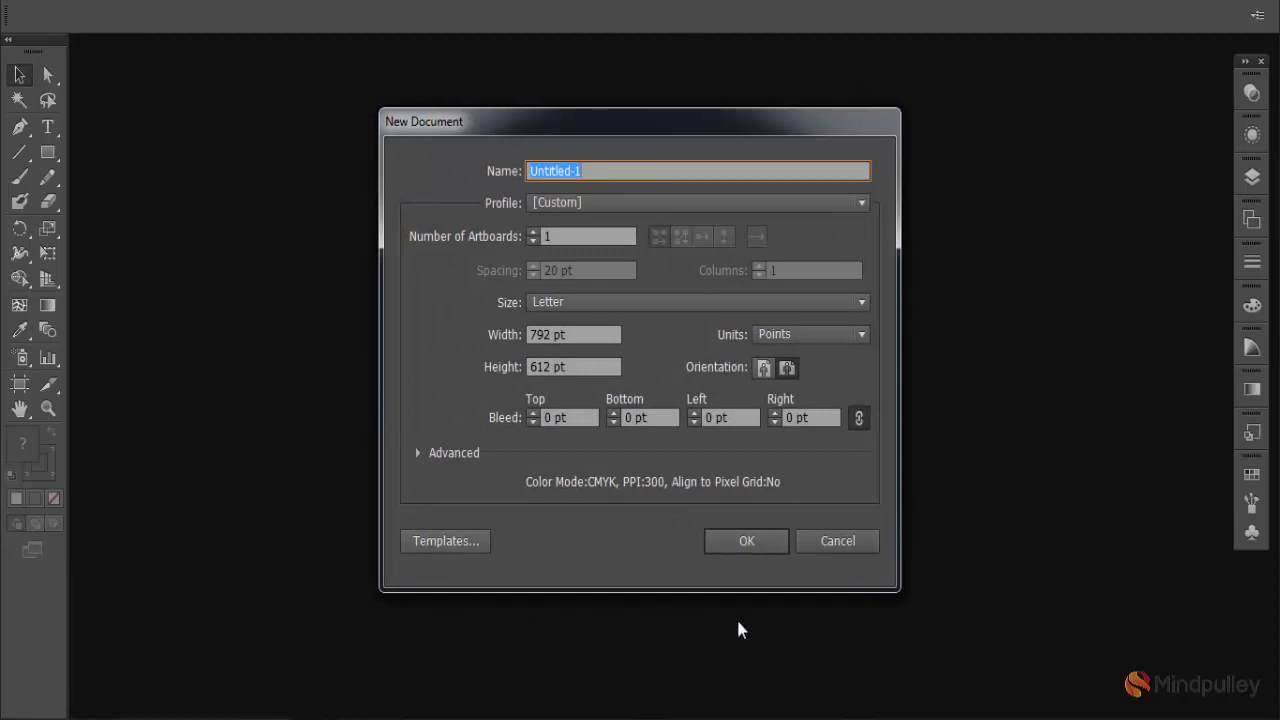
Step: Create the Untitled-1 Letter document and display the two-point perspective grid
{"action": "left_click", "coordinate": [718, 542]}
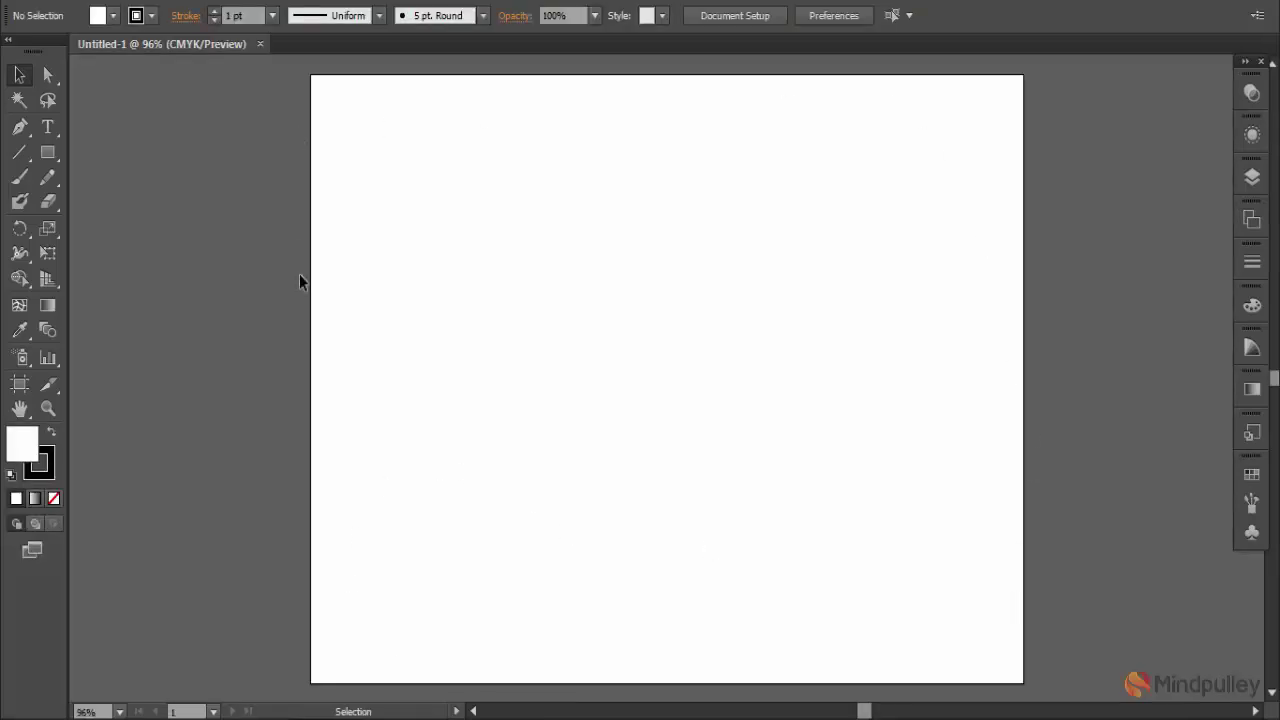
{"action": "left_click", "coordinate": [48, 280]}
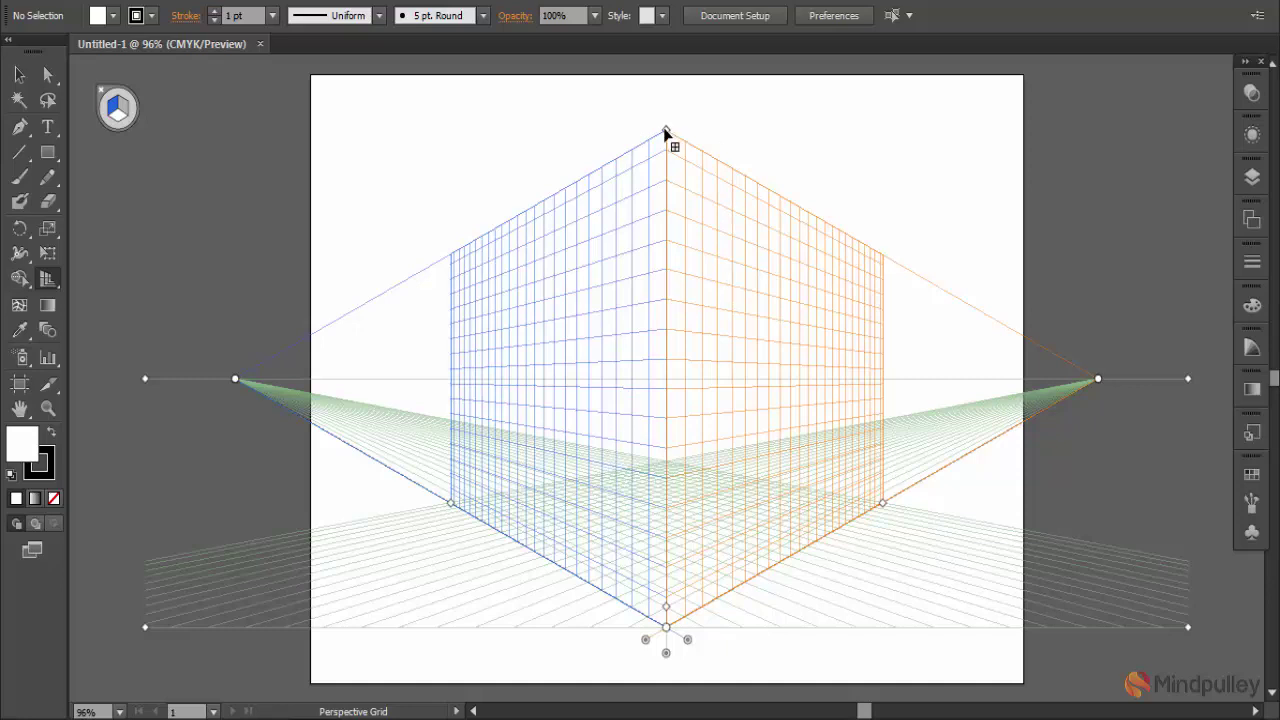
Step: Raise the grid planes' vertical extent, then drag both vanishing points outward and back
{"action": "left_click_drag", "start_coordinate": [665, 131], "coordinate": [665, 92]}
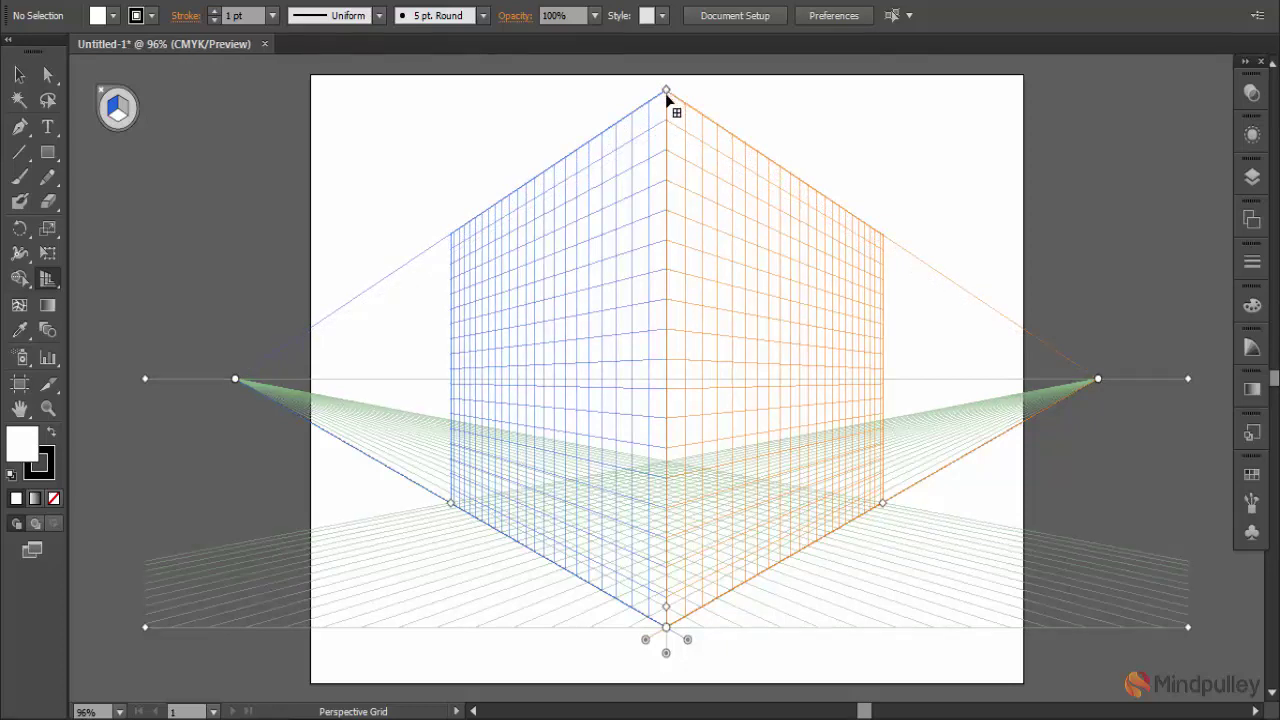
{"action": "mouse_move", "coordinate": [667, 95]}
{"action": "left_mouse_down"}
{"action": "mouse_move", "coordinate": [669, 128]}
{"action": "mouse_move", "coordinate": [665, 95]}
{"action": "left_mouse_up"}
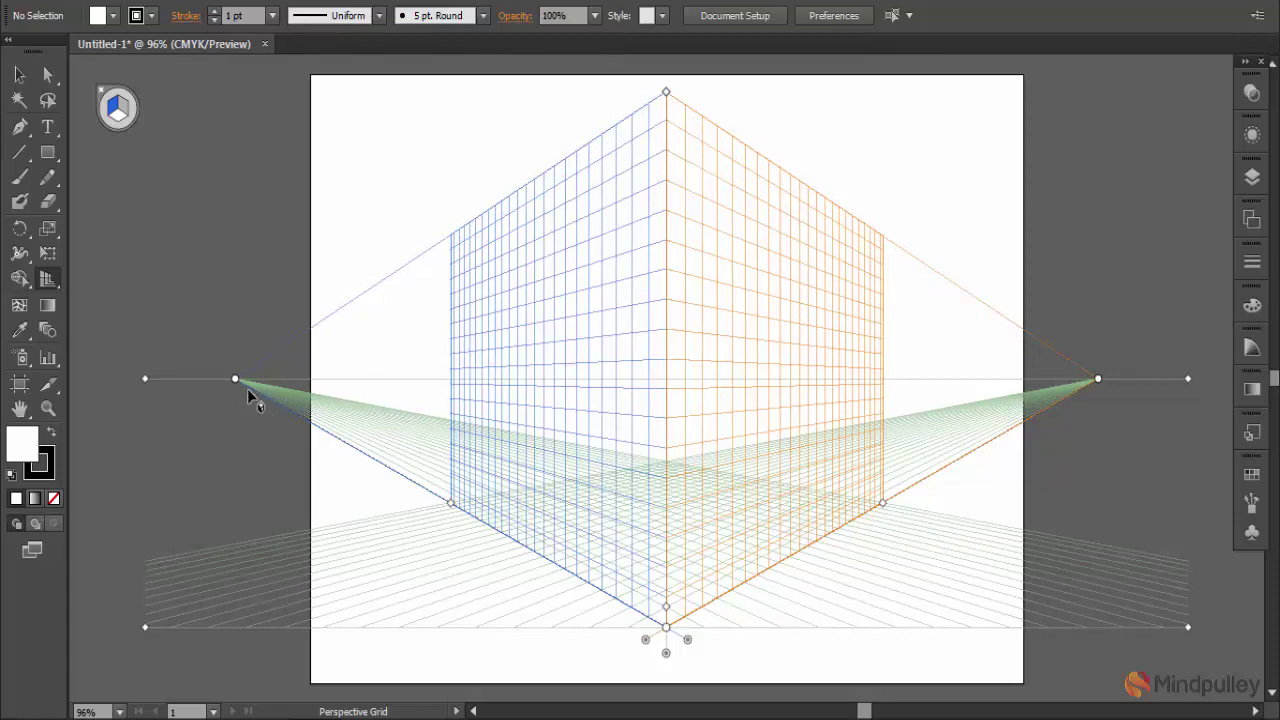
{"action": "left_click_drag", "start_coordinate": [235, 379], "coordinate": [136, 387]}
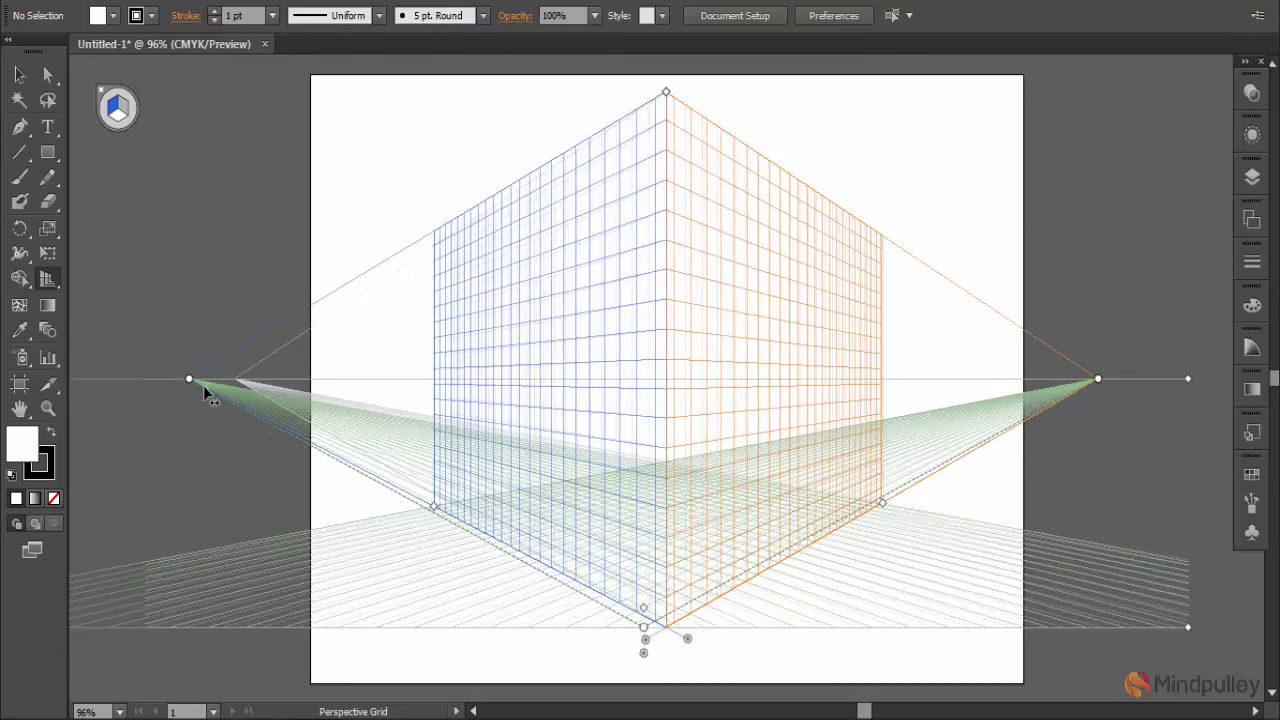
{"action": "left_click_drag", "start_coordinate": [137, 390], "coordinate": [234, 403]}
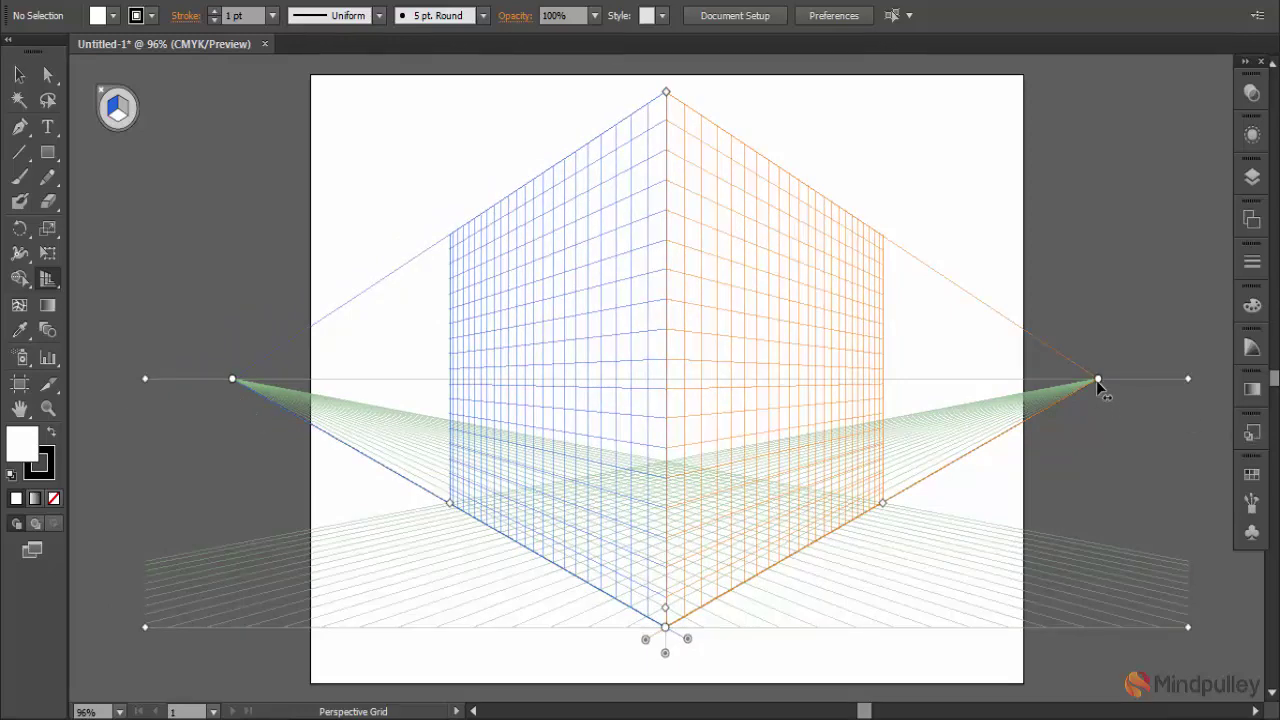
{"action": "left_click_drag", "start_coordinate": [1097, 382], "coordinate": [1170, 398]}
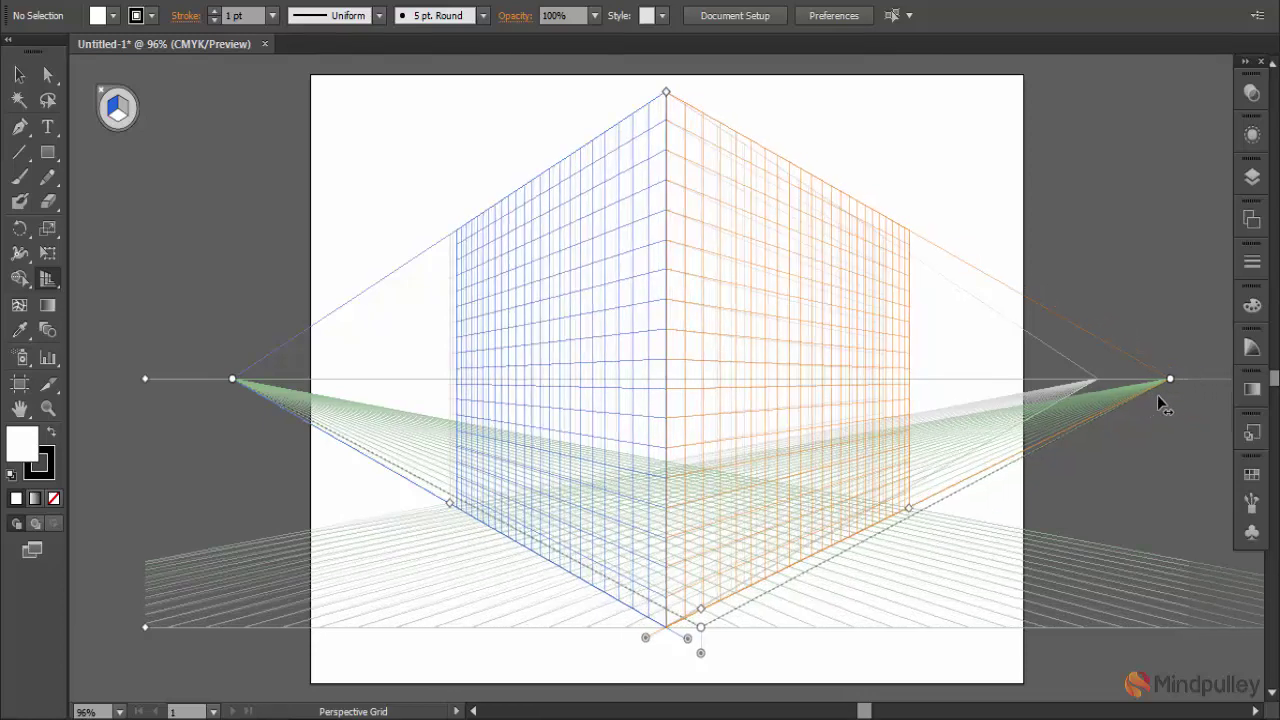
{"action": "left_click_drag", "start_coordinate": [1160, 402], "coordinate": [1090, 418]}
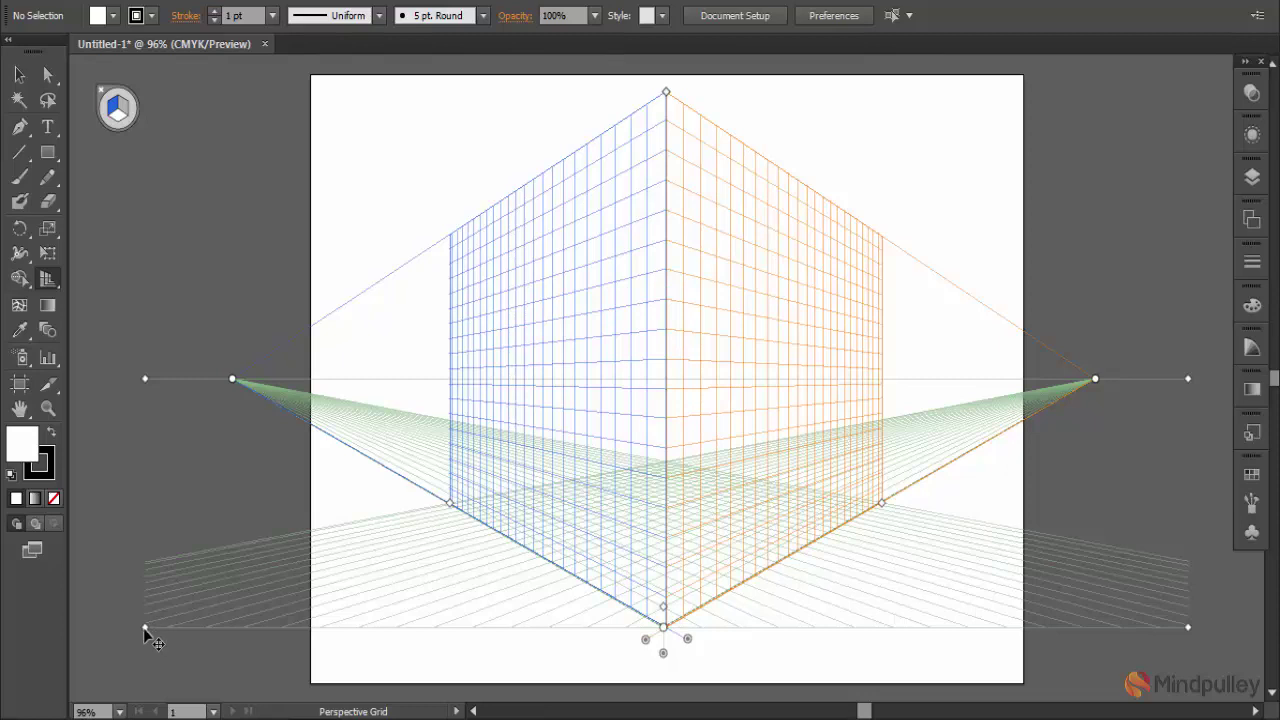
{"action": "left_click_drag", "start_coordinate": [145, 628], "coordinate": [177, 576]}
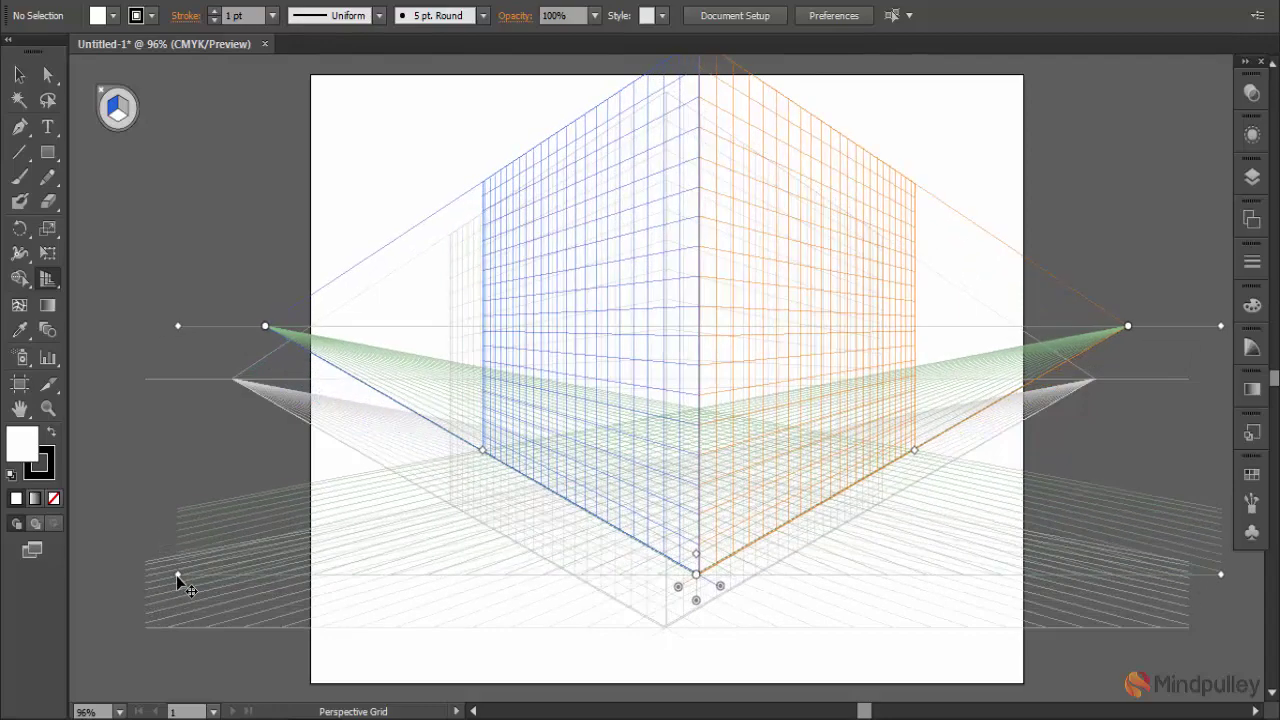
{"action": "left_click_drag", "start_coordinate": [176, 575], "coordinate": [147, 627]}
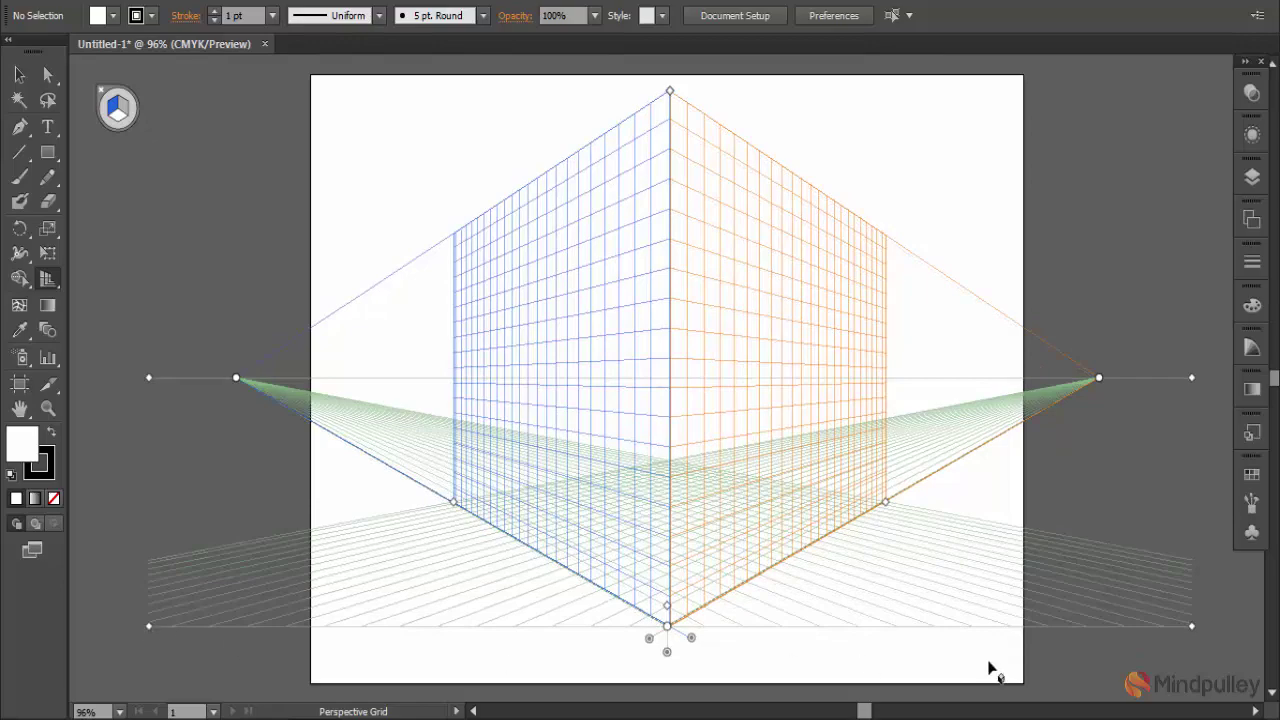
{"action": "left_click_drag", "start_coordinate": [1190, 626], "coordinate": [1104, 582]}
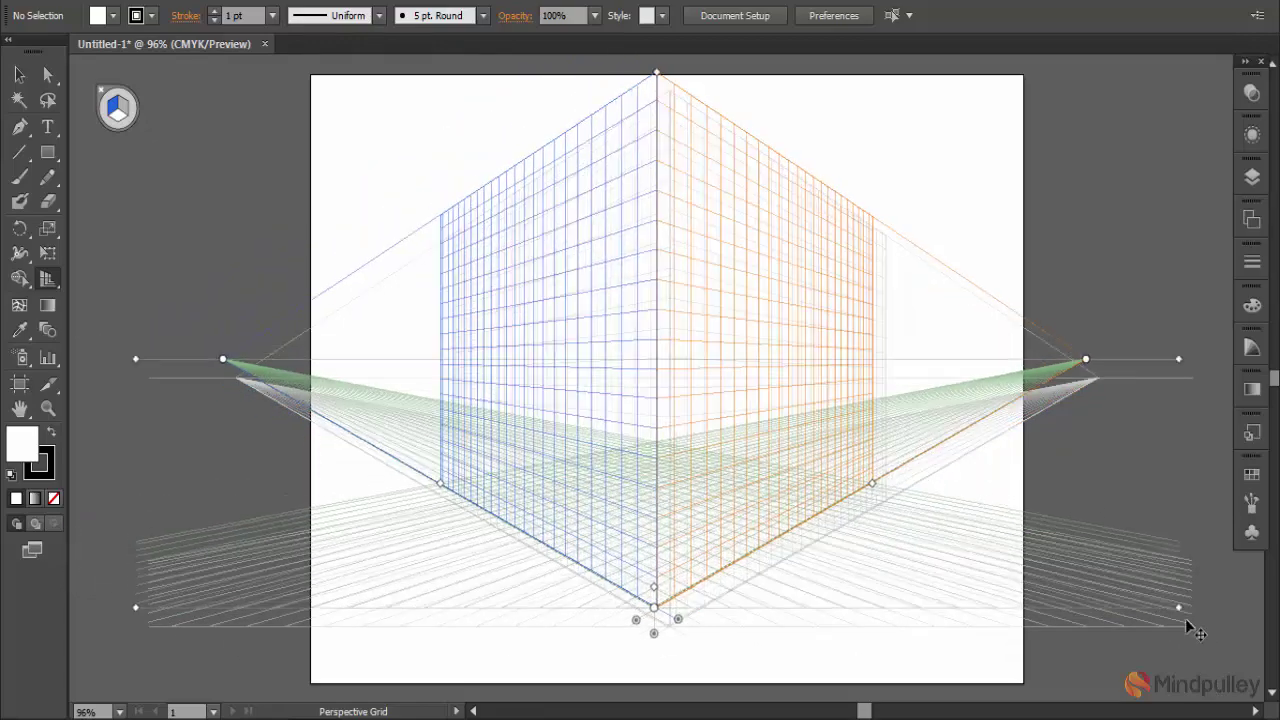
{"action": "left_click_drag", "start_coordinate": [1103, 580], "coordinate": [1193, 627]}
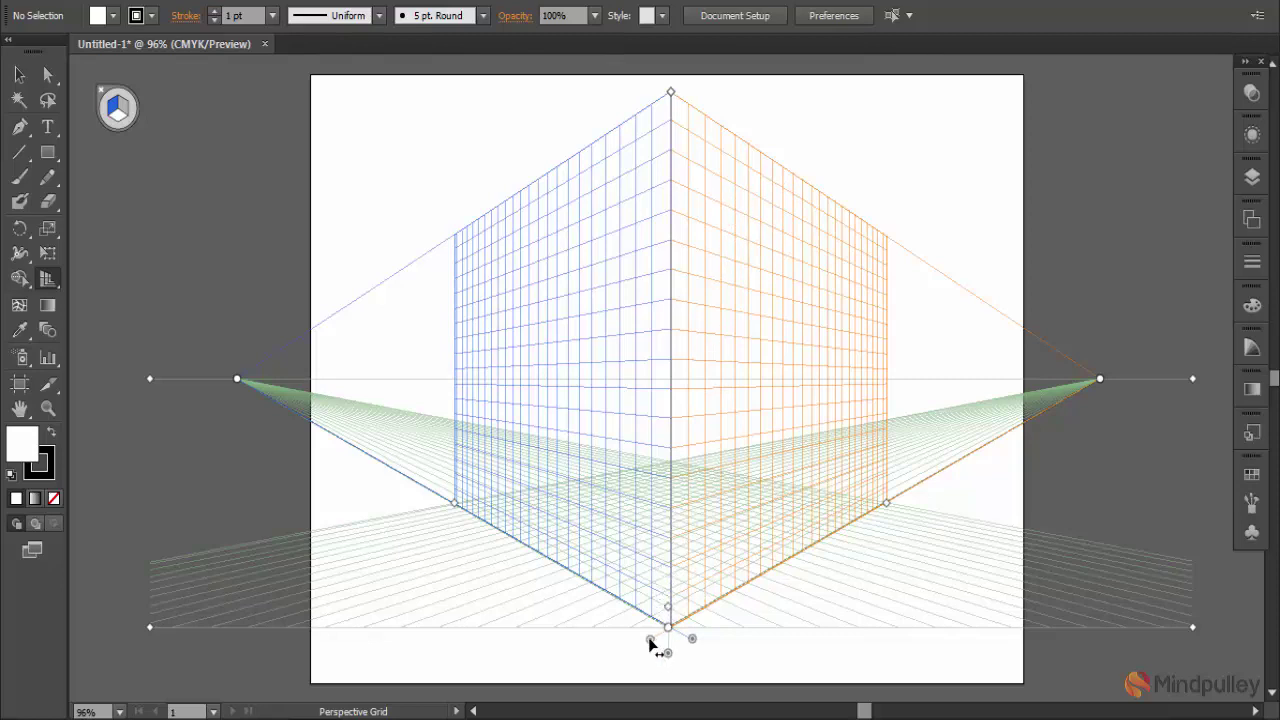
{"action": "left_click_drag", "start_coordinate": [645, 635], "coordinate": [727, 640]}
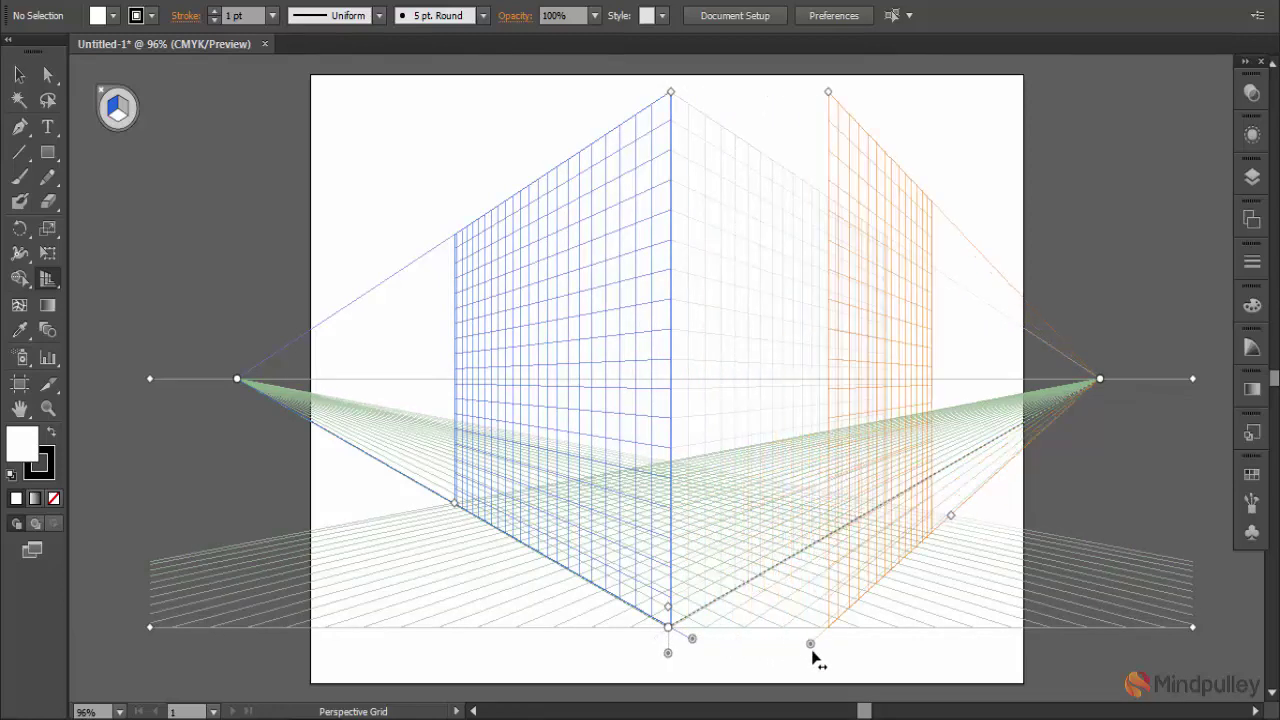
{"action": "mouse_move", "coordinate": [726, 636]}
{"action": "left_mouse_down"}
{"action": "mouse_move", "coordinate": [862, 660]}
{"action": "mouse_move", "coordinate": [647, 656]}
{"action": "left_mouse_up"}
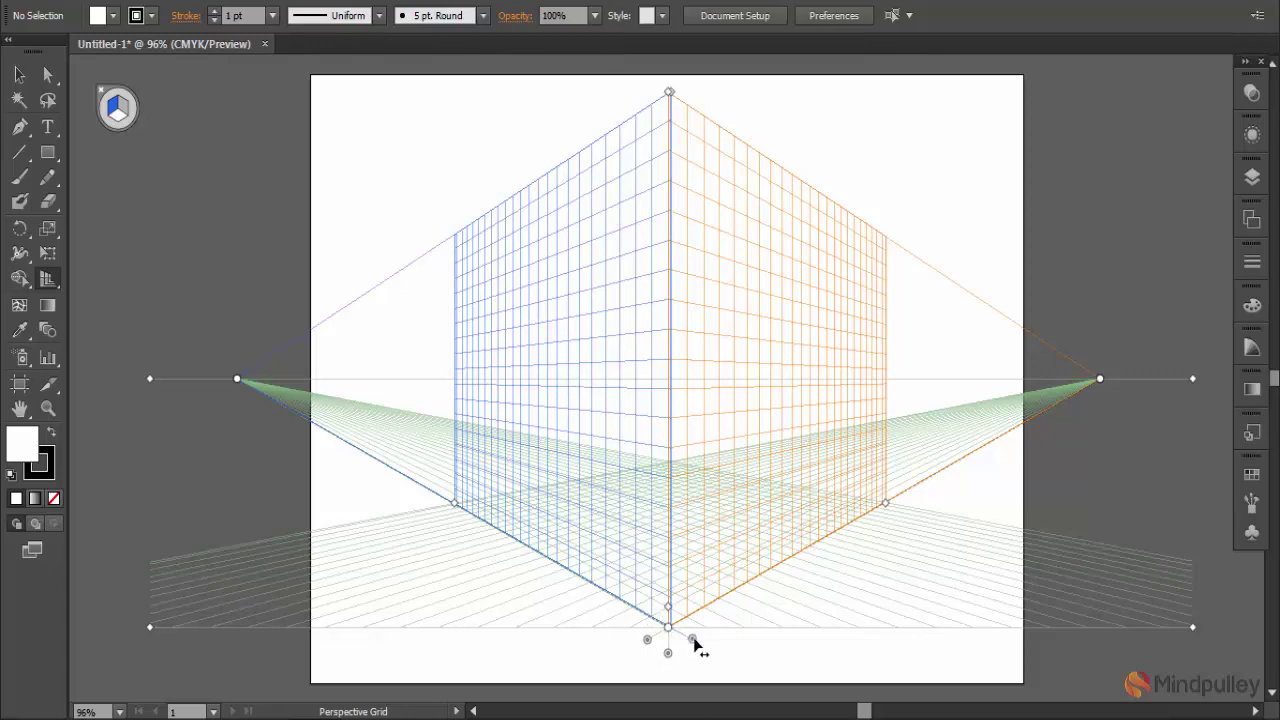
{"action": "mouse_move", "coordinate": [695, 642]}
{"action": "left_mouse_down"}
{"action": "mouse_move", "coordinate": [740, 614]}
{"action": "mouse_move", "coordinate": [974, 574]}
{"action": "mouse_move", "coordinate": [955, 592]}
{"action": "mouse_move", "coordinate": [472, 662]}
{"action": "mouse_move", "coordinate": [692, 642]}
{"action": "left_mouse_up"}
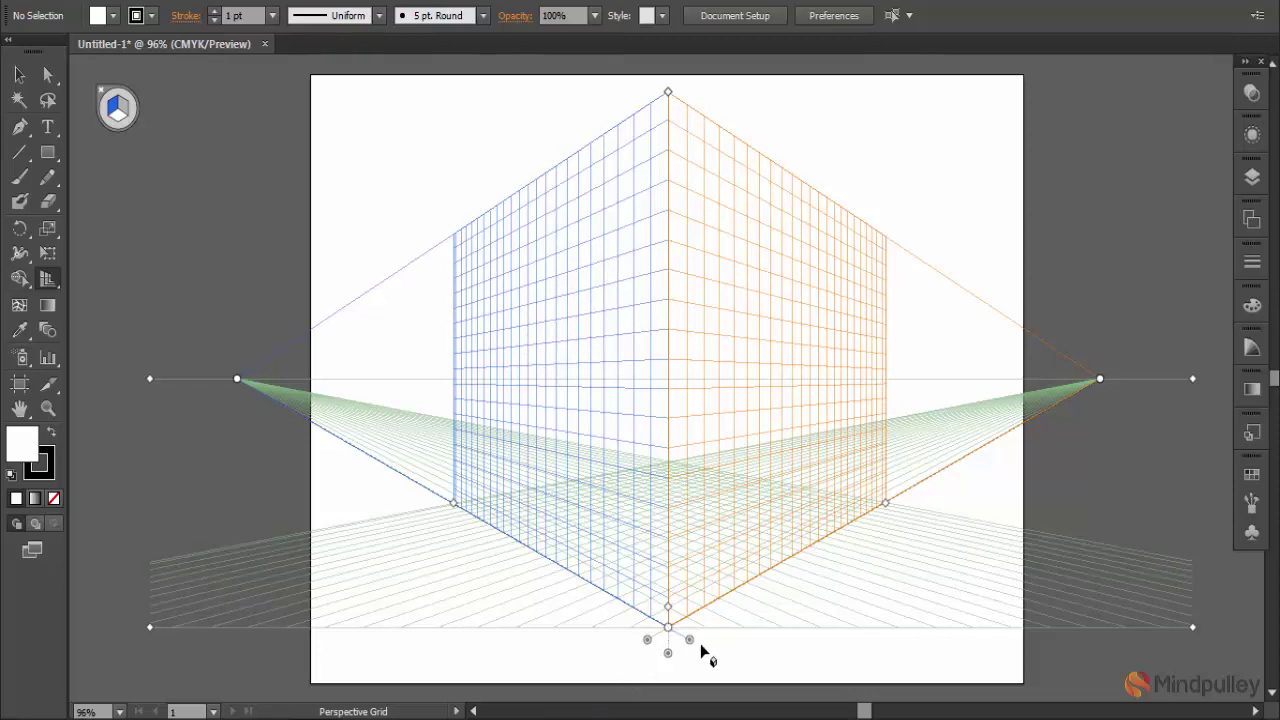
{"action": "mouse_move", "coordinate": [668, 655]}
{"action": "left_mouse_down"}
{"action": "mouse_move", "coordinate": [668, 695]}
{"action": "mouse_move", "coordinate": [678, 497]}
{"action": "mouse_move", "coordinate": [669, 567]}
{"action": "left_mouse_up"}
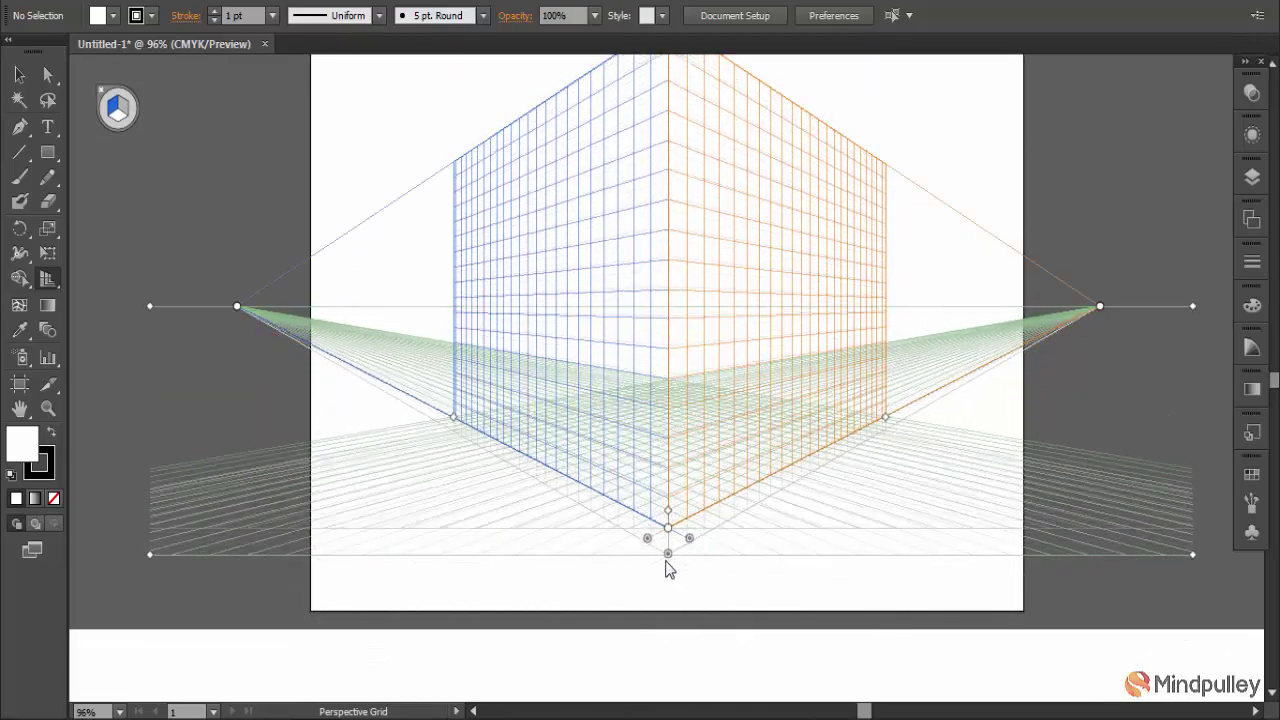
Step: Drag the grid cell size widget to make the perspective grid cells larger
{"action": "scroll", "coordinate": [670, 550], "scroll_direction": "up", "scroll_amount": 1}
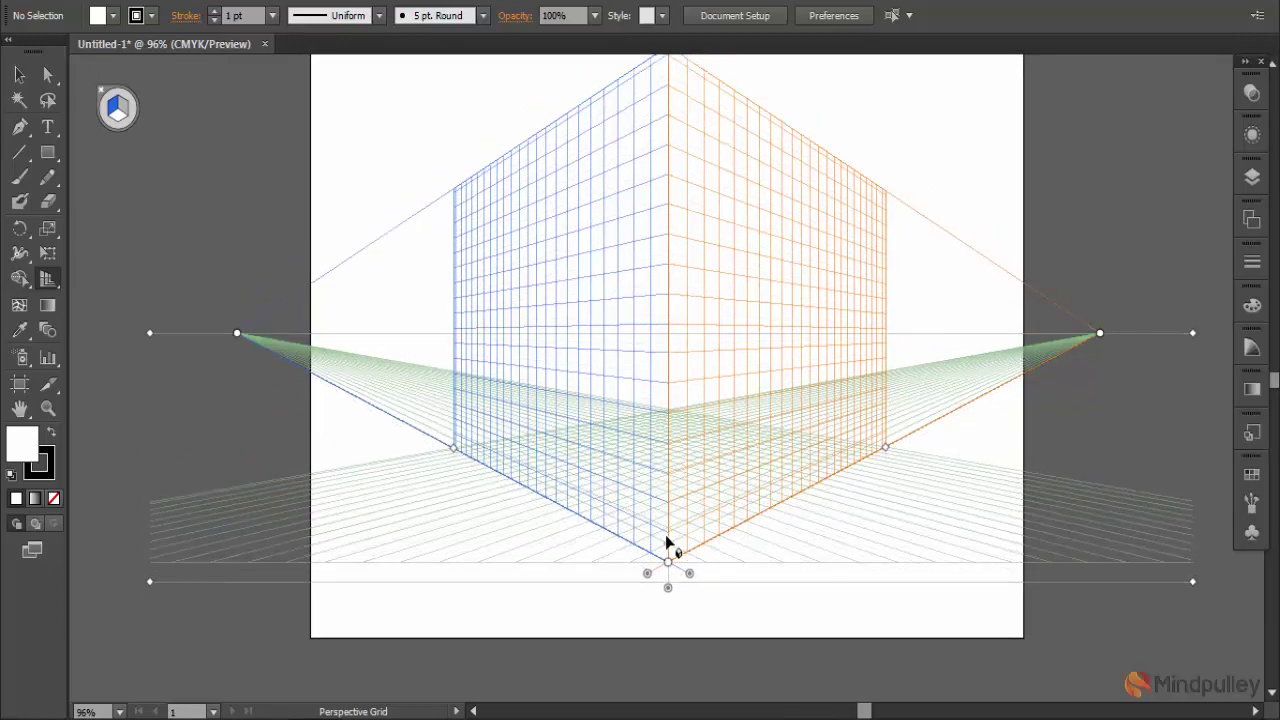
{"action": "mouse_move", "coordinate": [670, 550]}
{"action": "left_mouse_down"}
{"action": "mouse_move", "coordinate": [693, 528]}
{"action": "mouse_move", "coordinate": [668, 541]}
{"action": "mouse_move", "coordinate": [677, 565]}
{"action": "mouse_move", "coordinate": [683, 538]}
{"action": "mouse_move", "coordinate": [683, 551]}
{"action": "left_mouse_up"}
Step: Switch the grid to the [1P-Normal View] preset, then back to [2P-Normal View]
{"action": "left_click", "coordinate": [340, 2]}
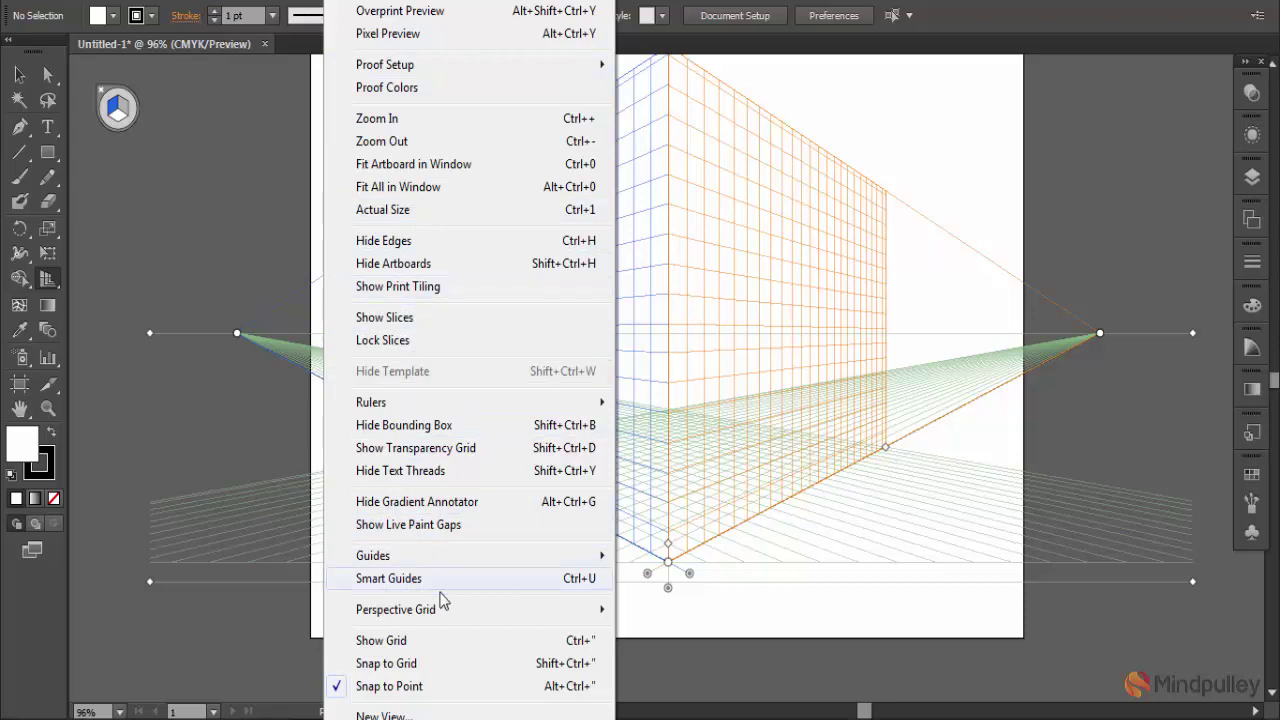
{"action": "mouse_move", "coordinate": [396, 609]}
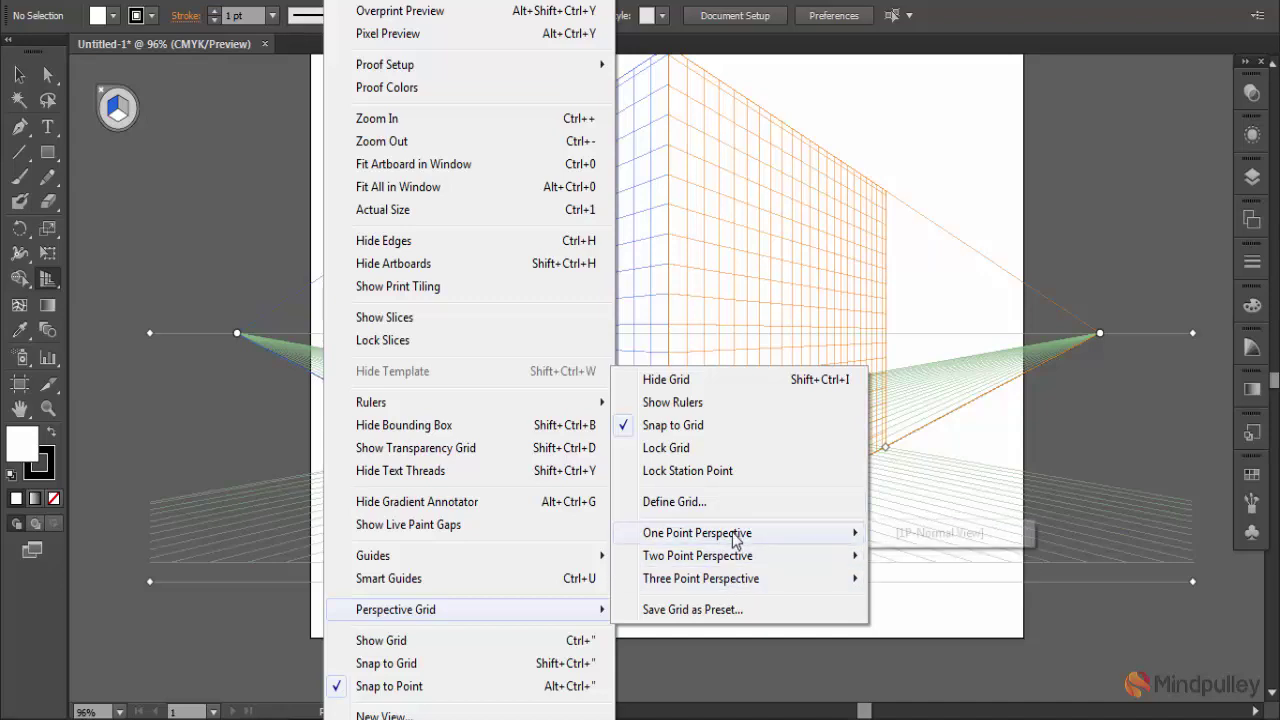
{"action": "mouse_move", "coordinate": [697, 533]}
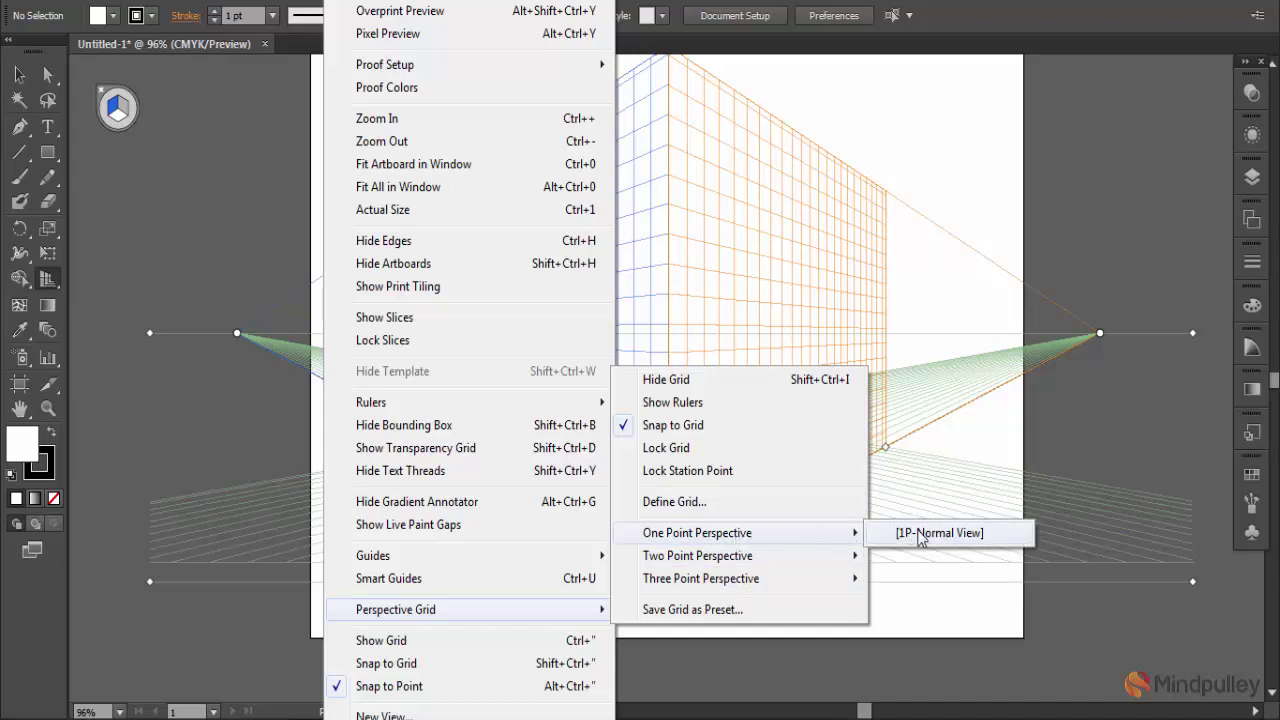
{"action": "left_click", "coordinate": [915, 533]}
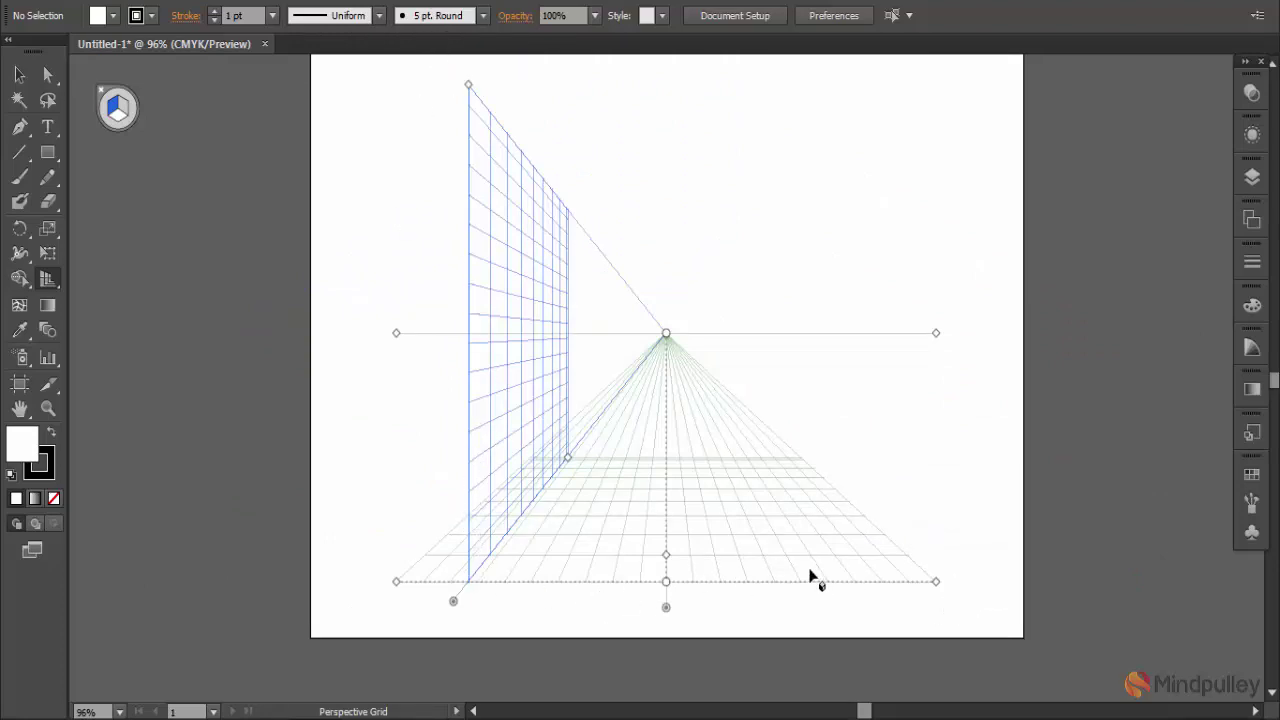
{"action": "left_click", "coordinate": [300, 2]}
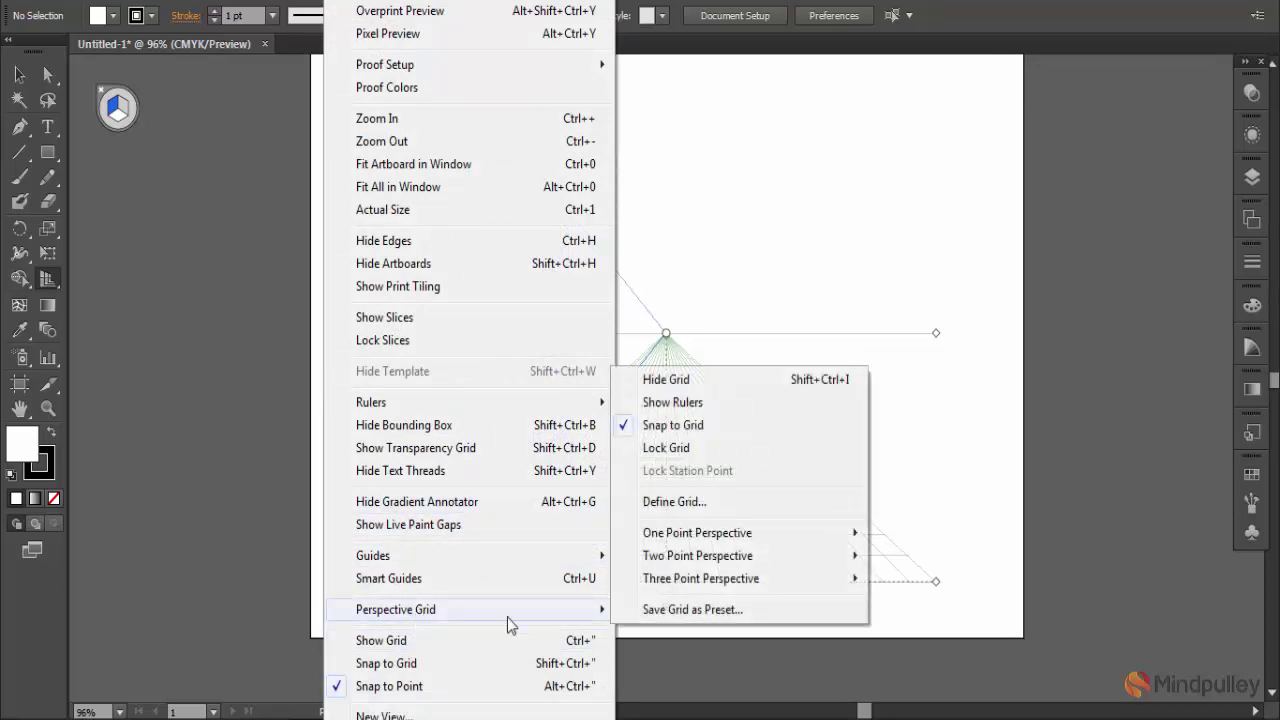
{"action": "mouse_move", "coordinate": [697, 556]}
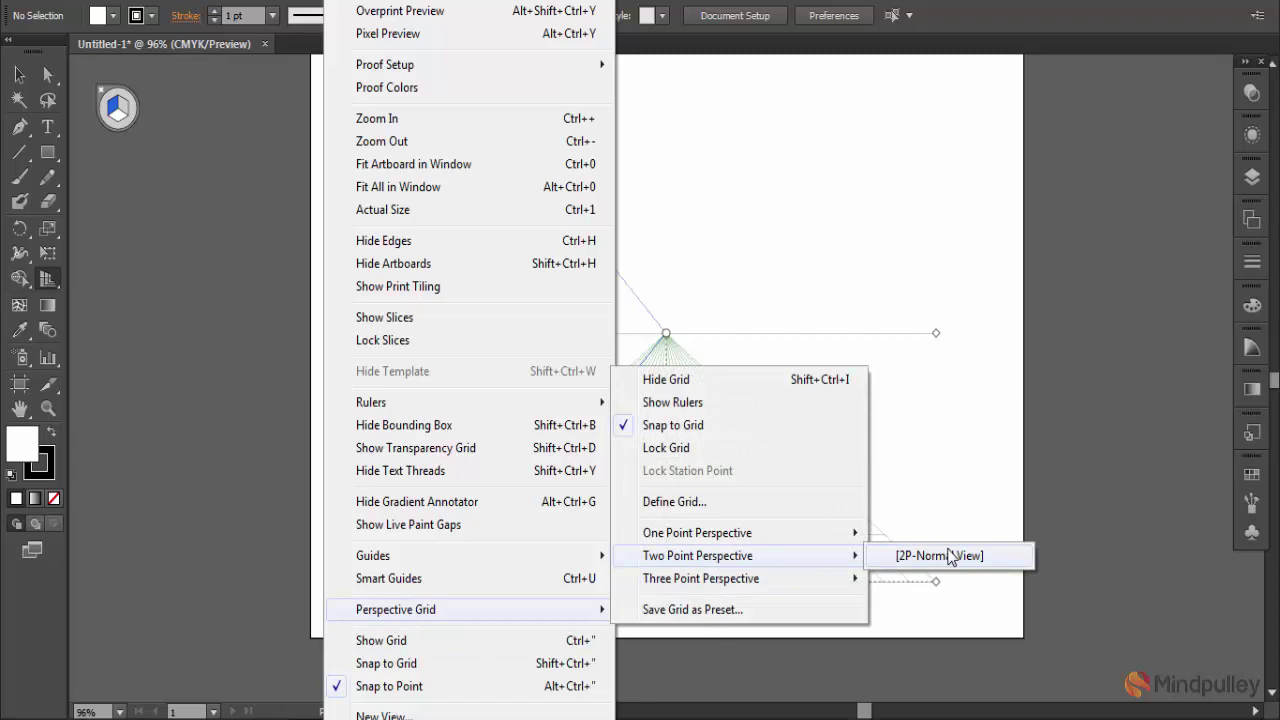
{"action": "left_click", "coordinate": [955, 568]}
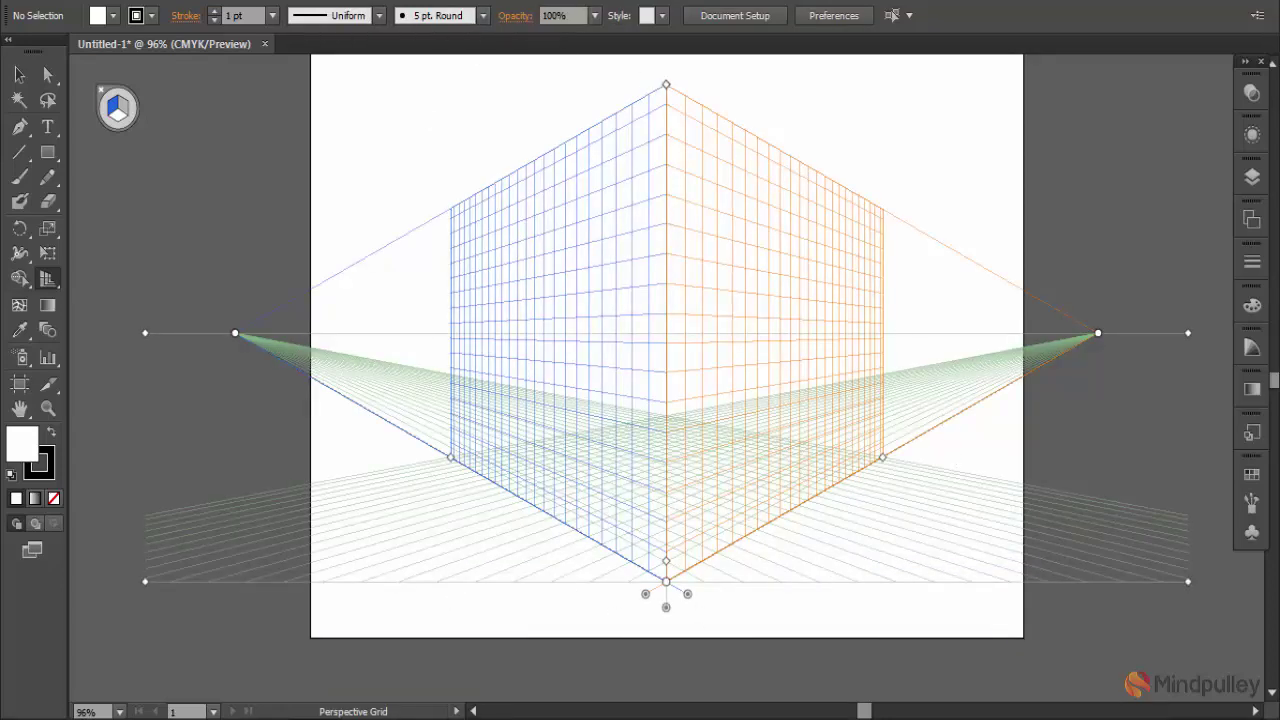
Step: Try the [3P-Normal View] preset, restore [2P-Normal View], and press 2 for the ground plane
{"action": "key", "text": "alt+v"}
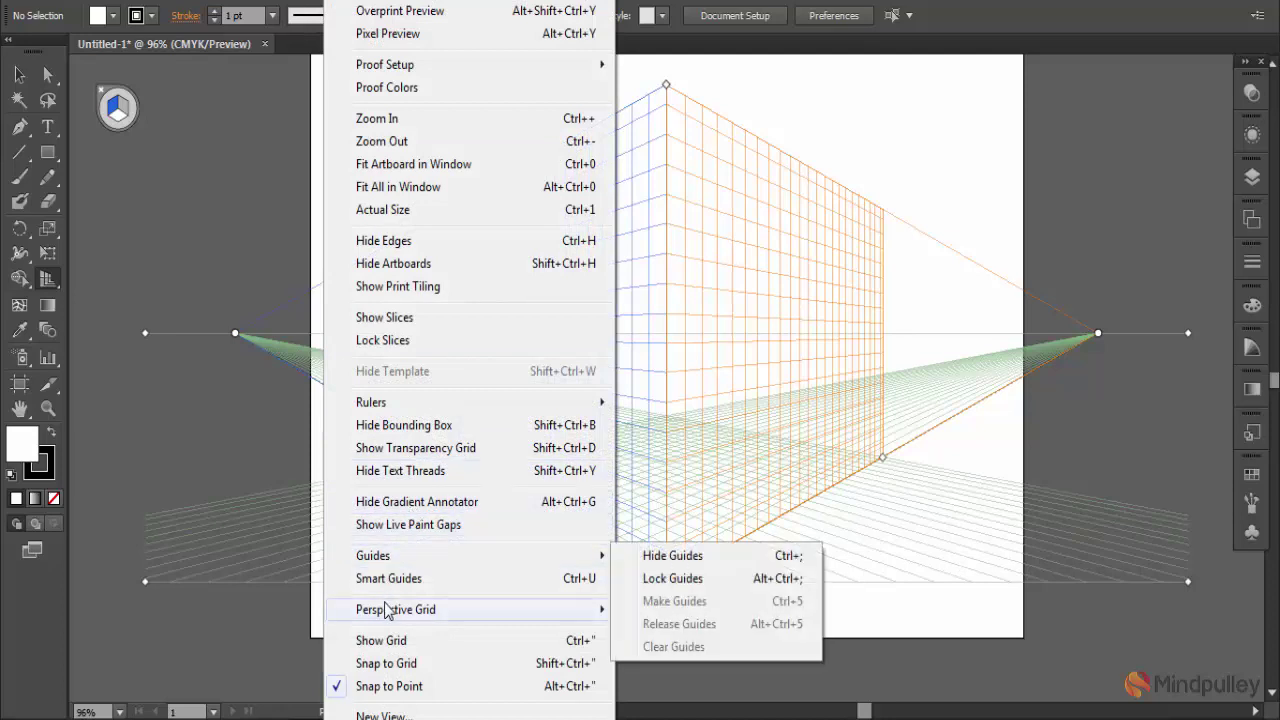
{"action": "mouse_move", "coordinate": [700, 578]}
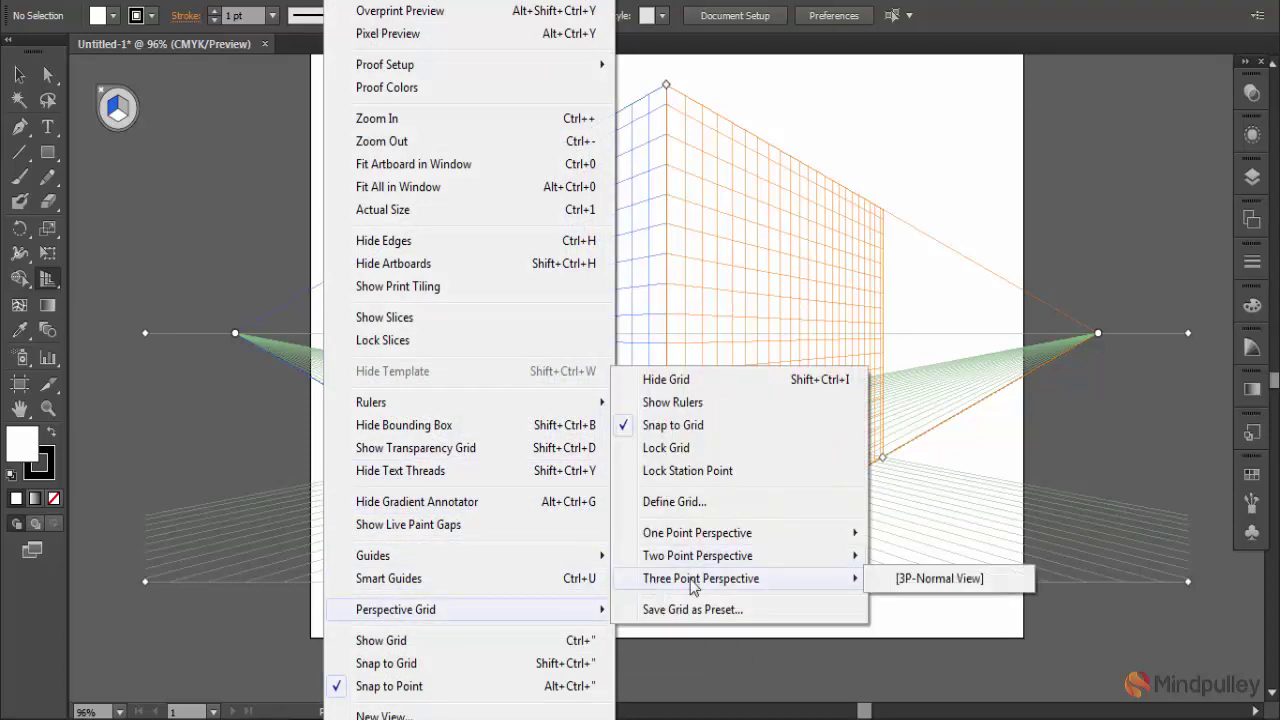
{"action": "left_click", "coordinate": [914, 579]}
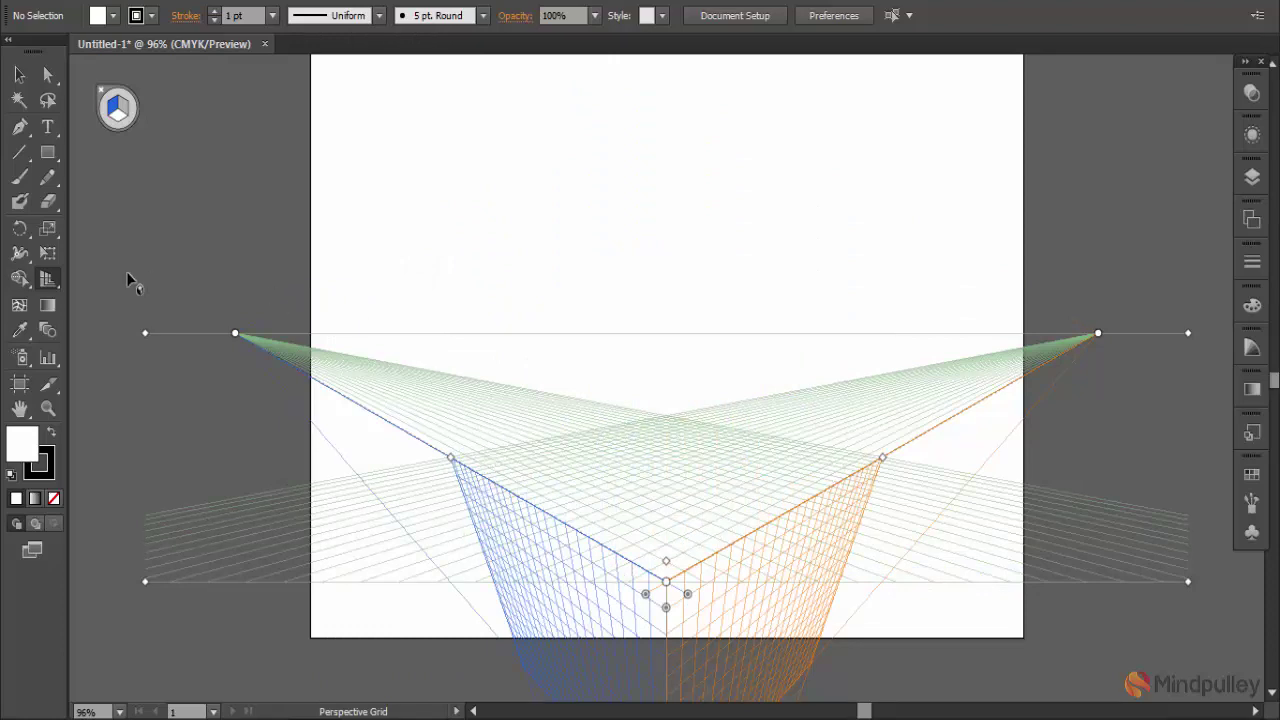
{"action": "left_click", "coordinate": [350, 2]}
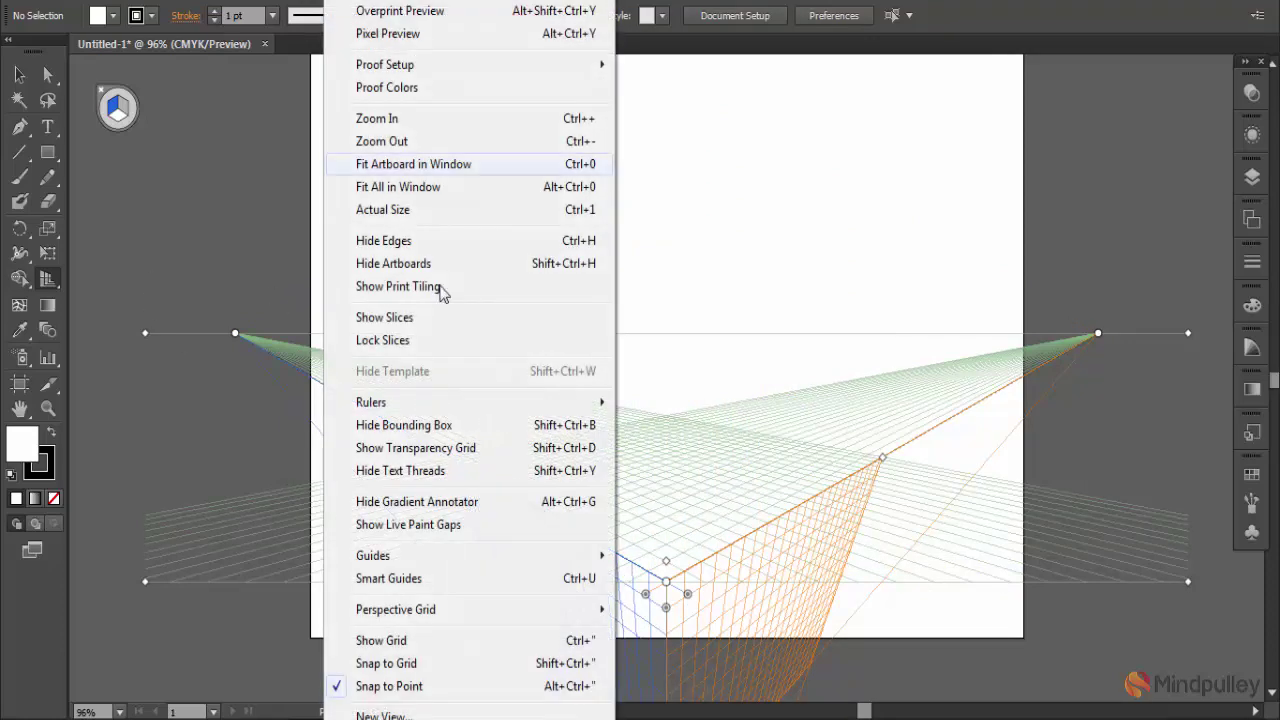
{"action": "mouse_move", "coordinate": [396, 609]}
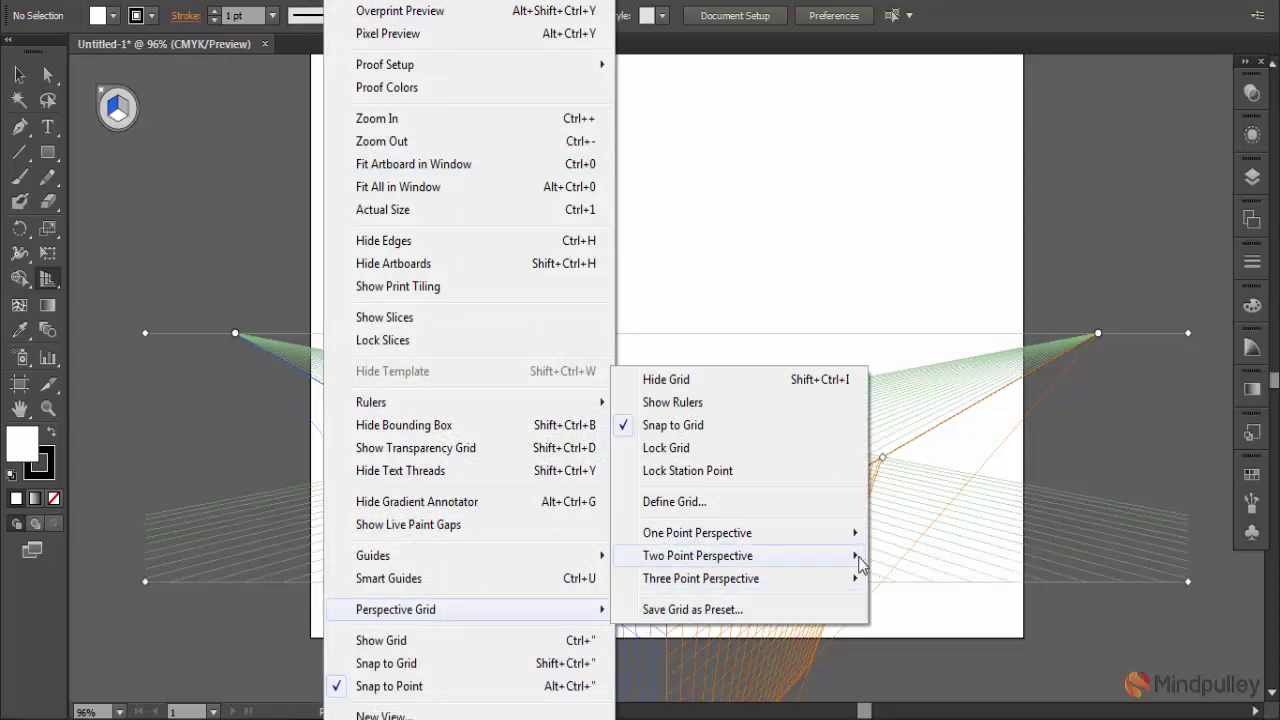
{"action": "left_click", "coordinate": [917, 557]}
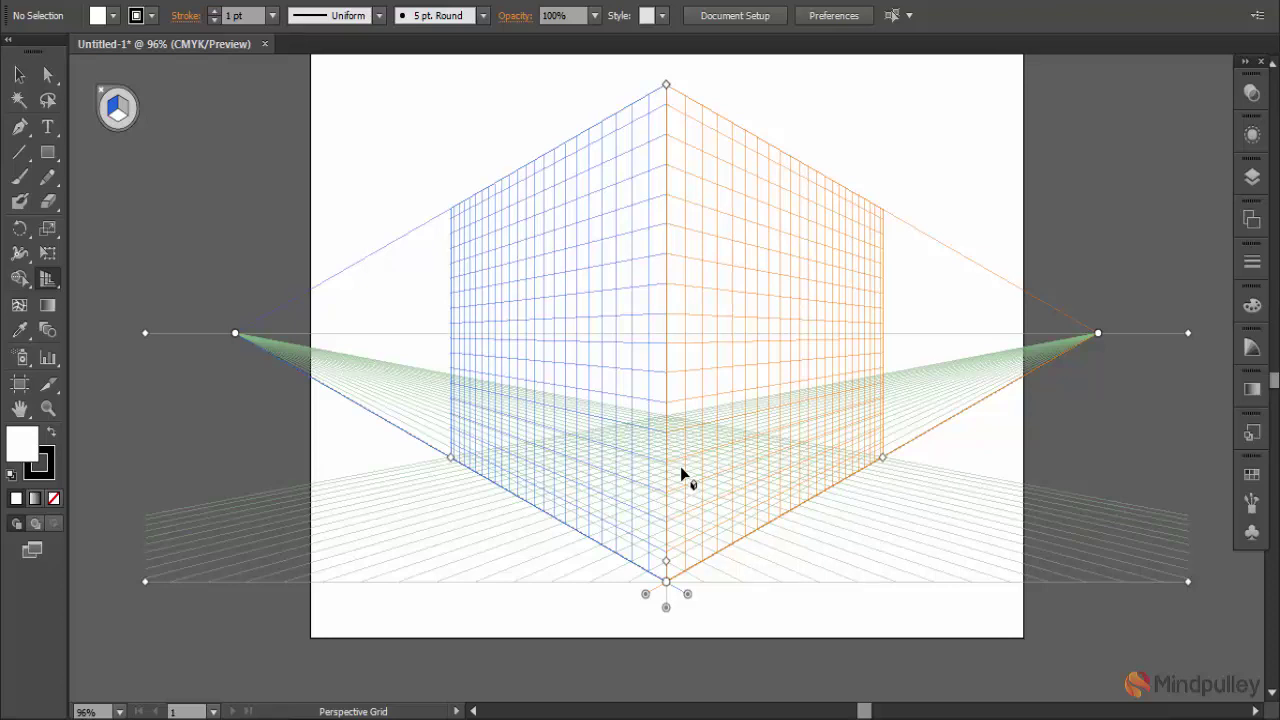
{"action": "key", "text": "2"}
Step: With Perspective Selection, make the left, right, then ground plane active
{"action": "key", "text": "shift+v"}
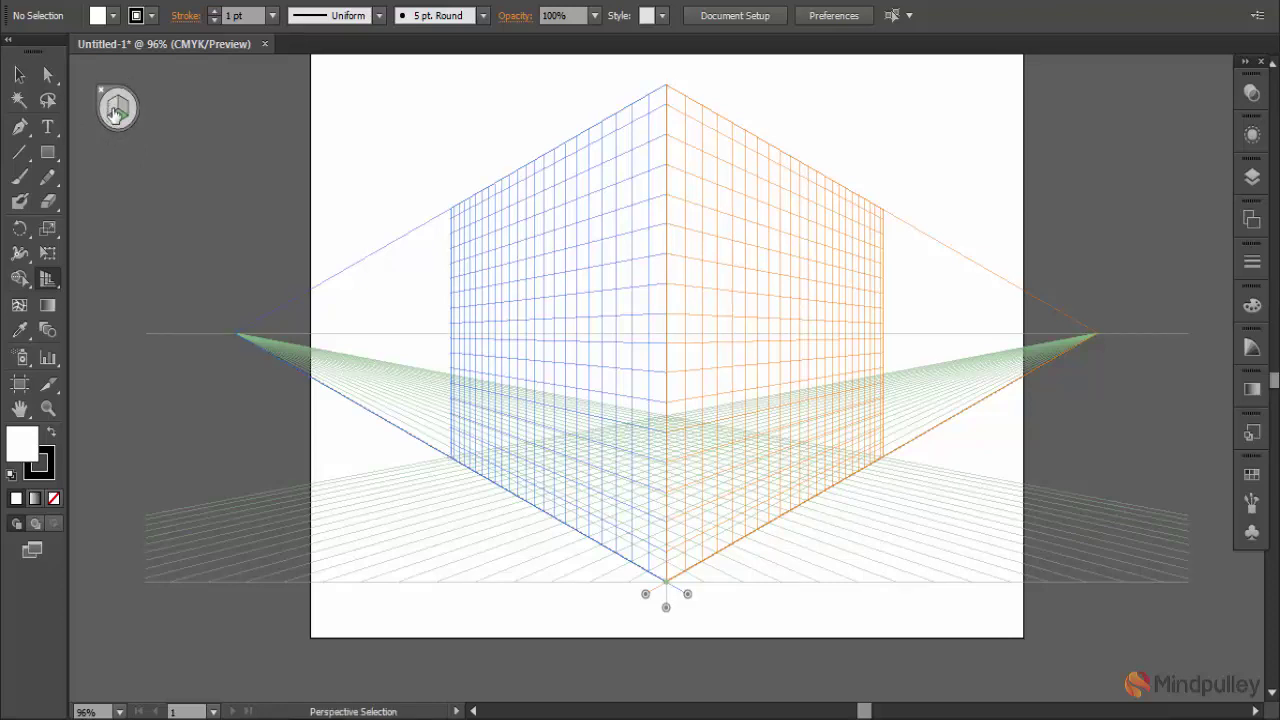
{"action": "left_click", "coordinate": [113, 108]}
{"action": "left_click", "coordinate": [127, 107]}
{"action": "left_click", "coordinate": [120, 118]}
{"action": "key", "text": "shift+p"}
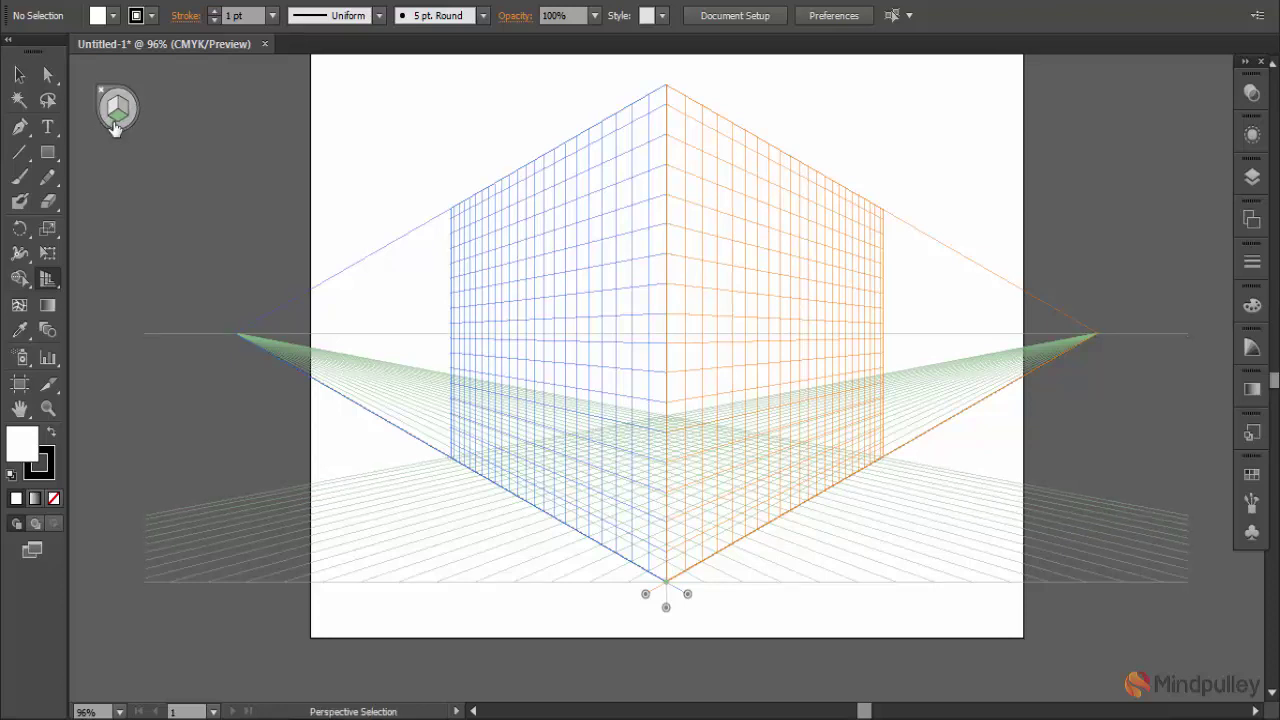
Step: Cycle through the left, right and ground planes again, ending with the left plane active
{"action": "left_click", "coordinate": [116, 105]}
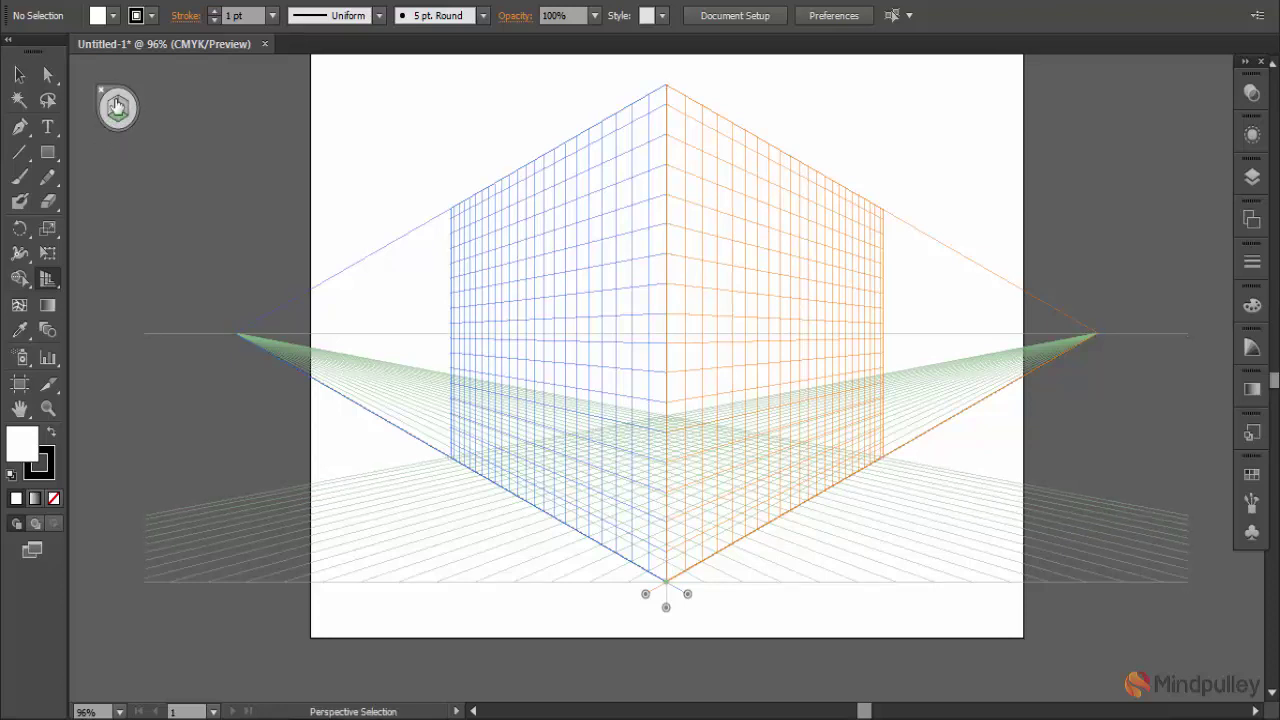
{"action": "left_click", "coordinate": [112, 106]}
{"action": "key", "text": "shift+p"}
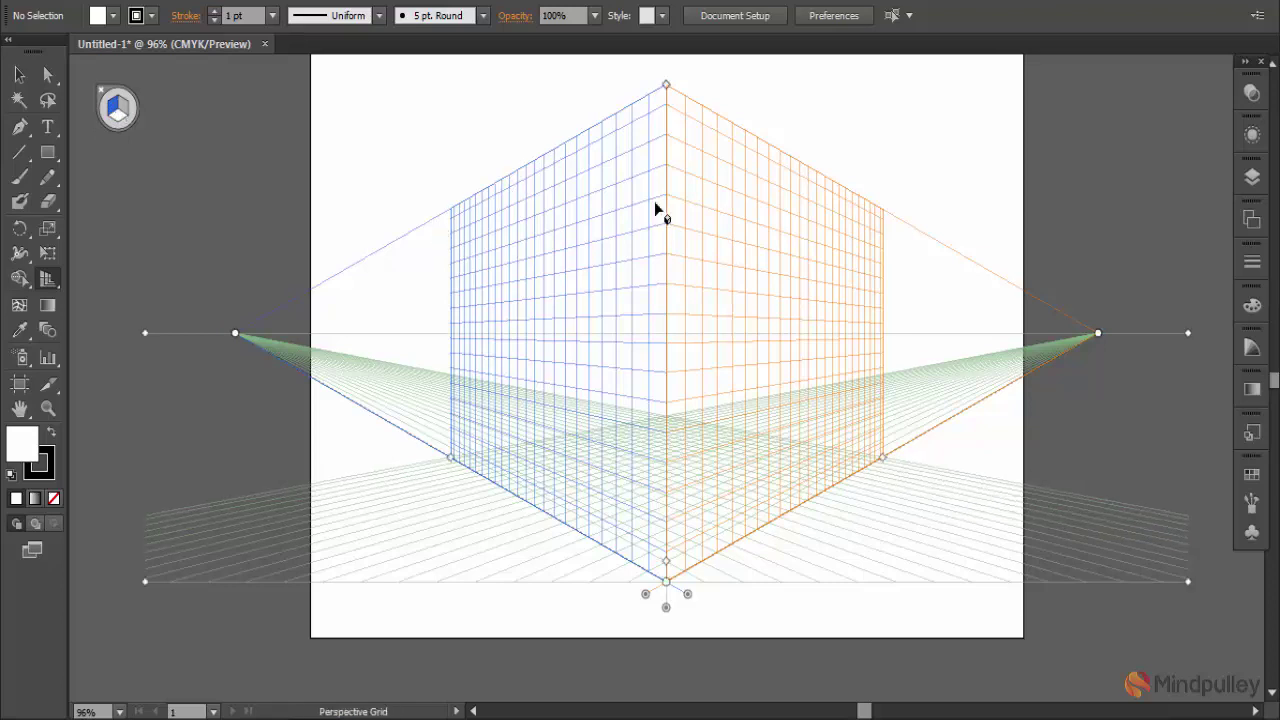
{"action": "left_click", "coordinate": [120, 105]}
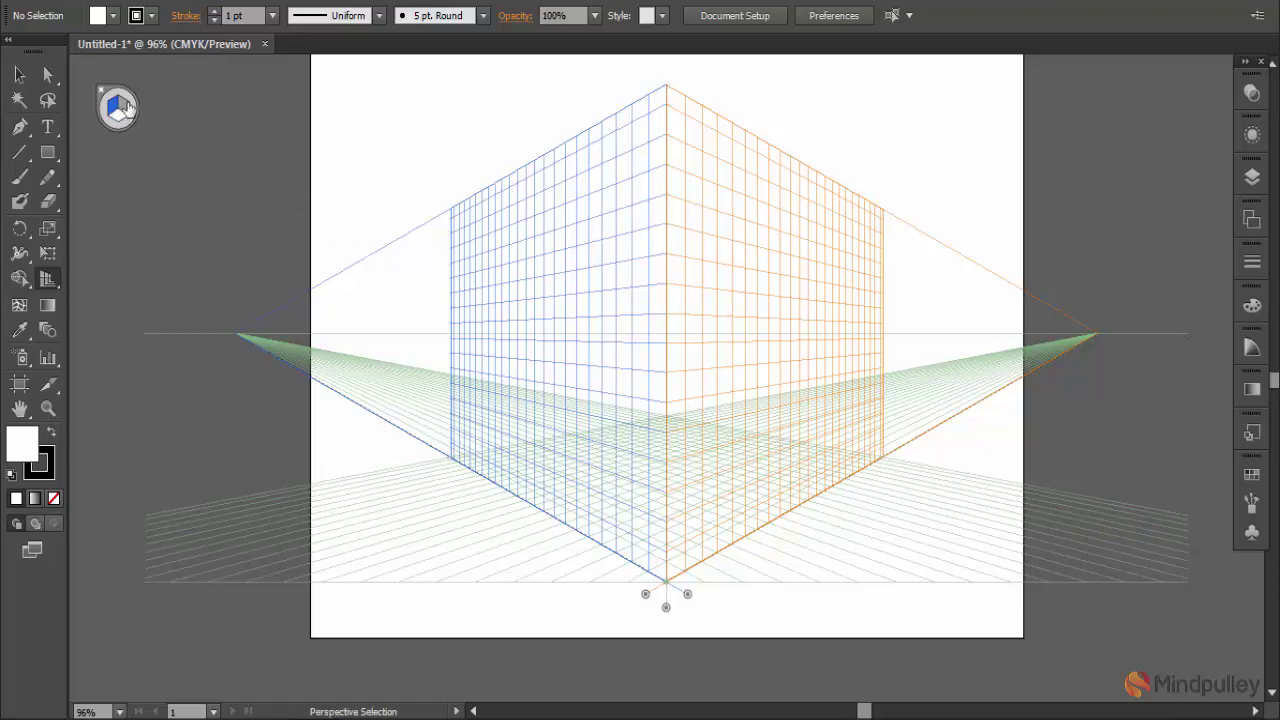
{"action": "left_click", "coordinate": [125, 107]}
{"action": "key", "text": "shift+p"}
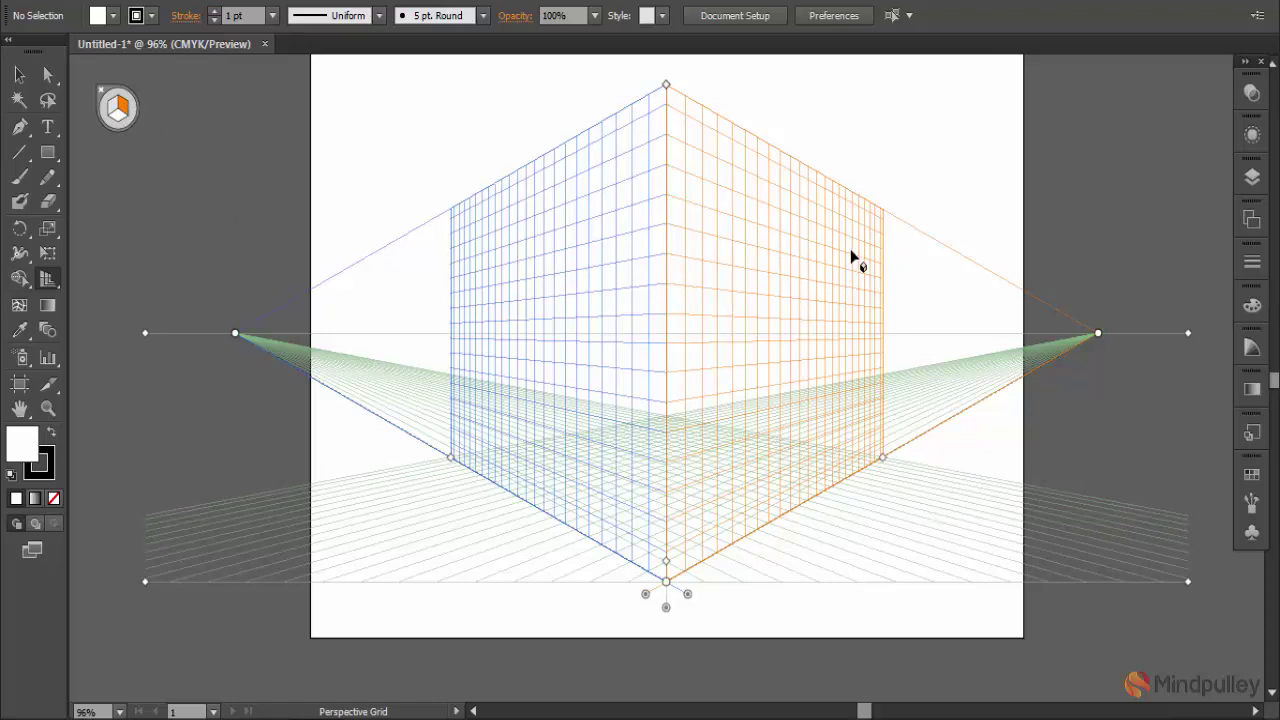
{"action": "left_click", "coordinate": [116, 117]}
{"action": "left_click", "coordinate": [109, 110]}
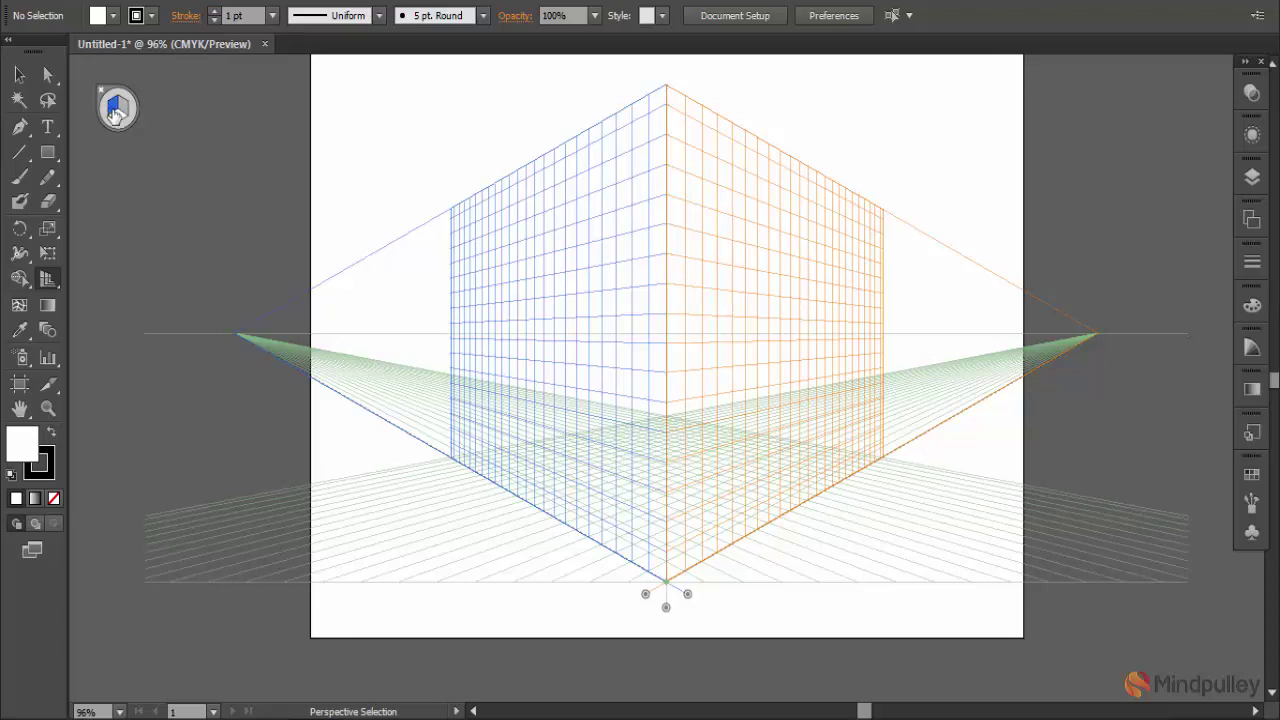
{"action": "key", "text": "shift+p"}
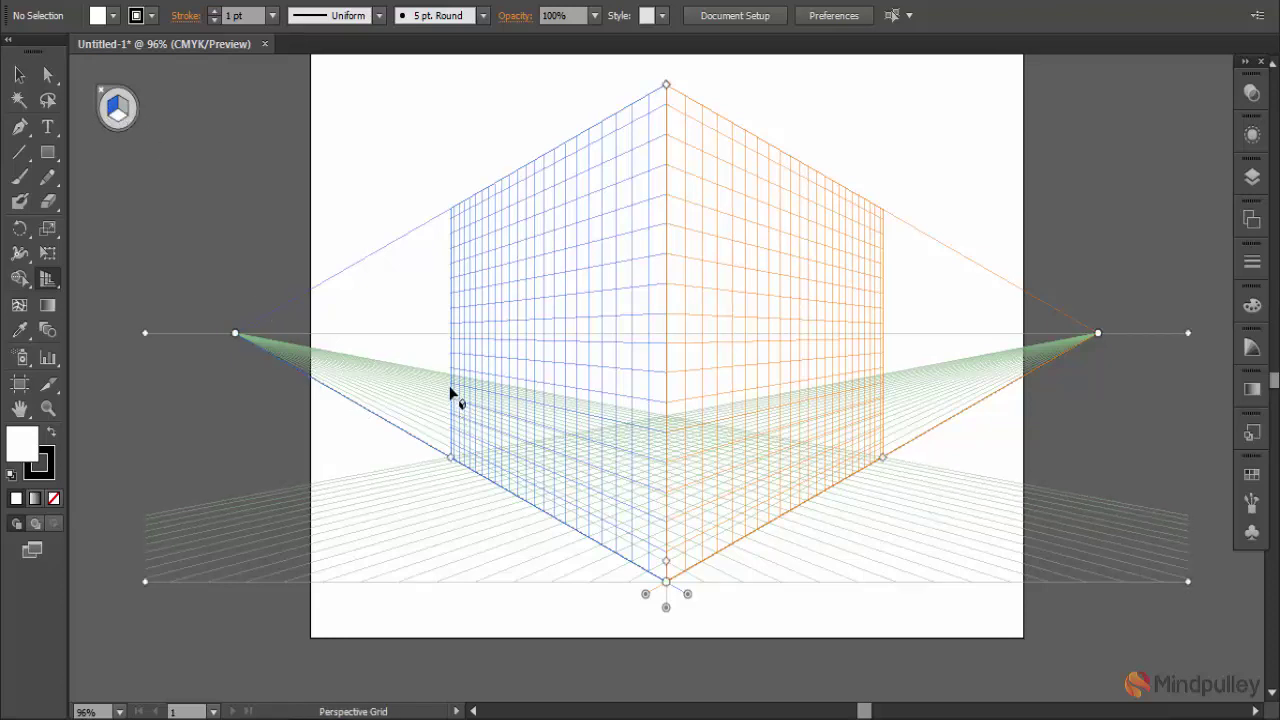